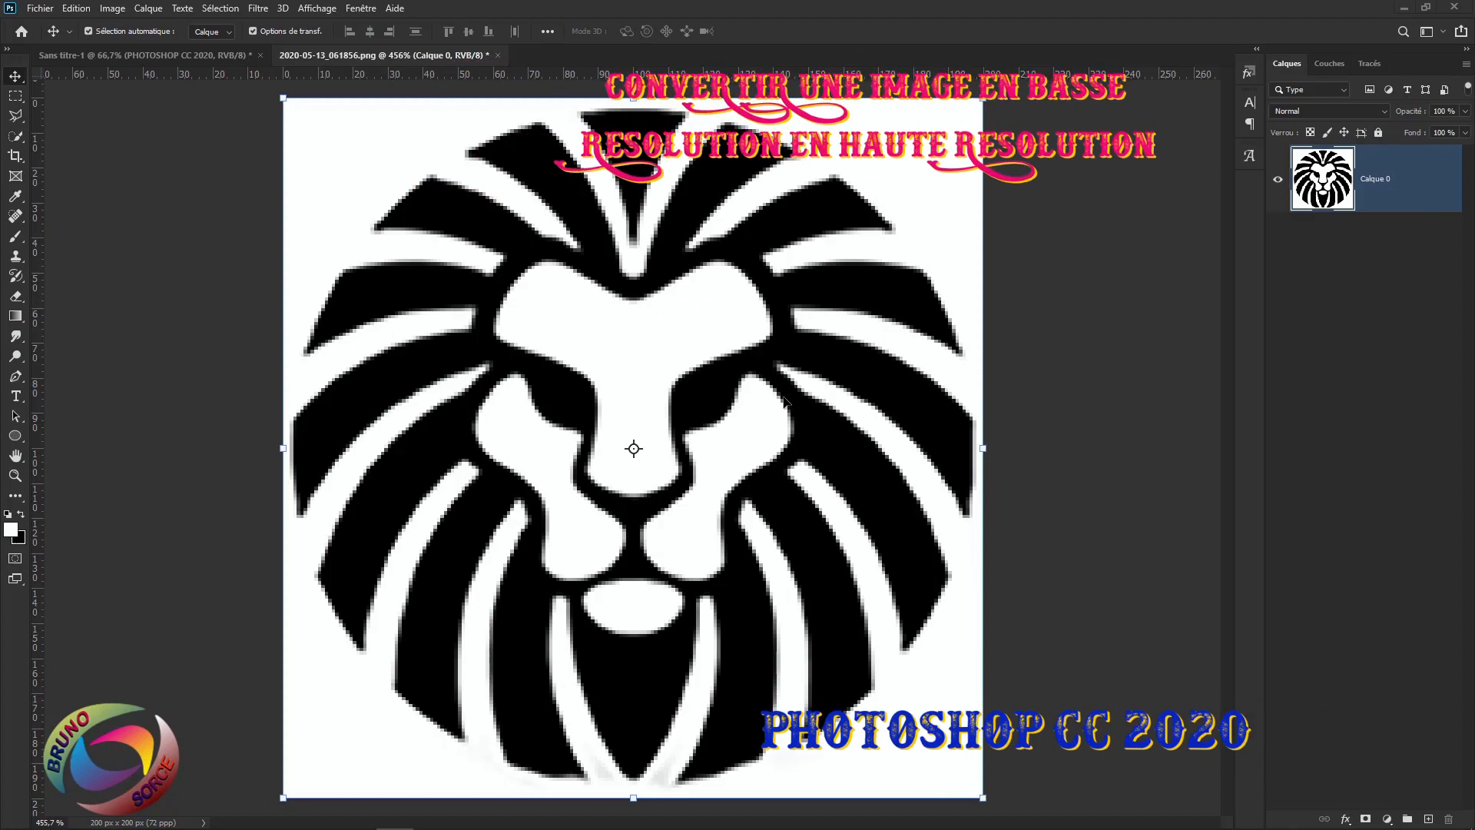
Check the low-resolution lion image's dimensions and resolution in the Image Size settings without changing them
{"action": "left_click", "coordinate": [121, 13]}
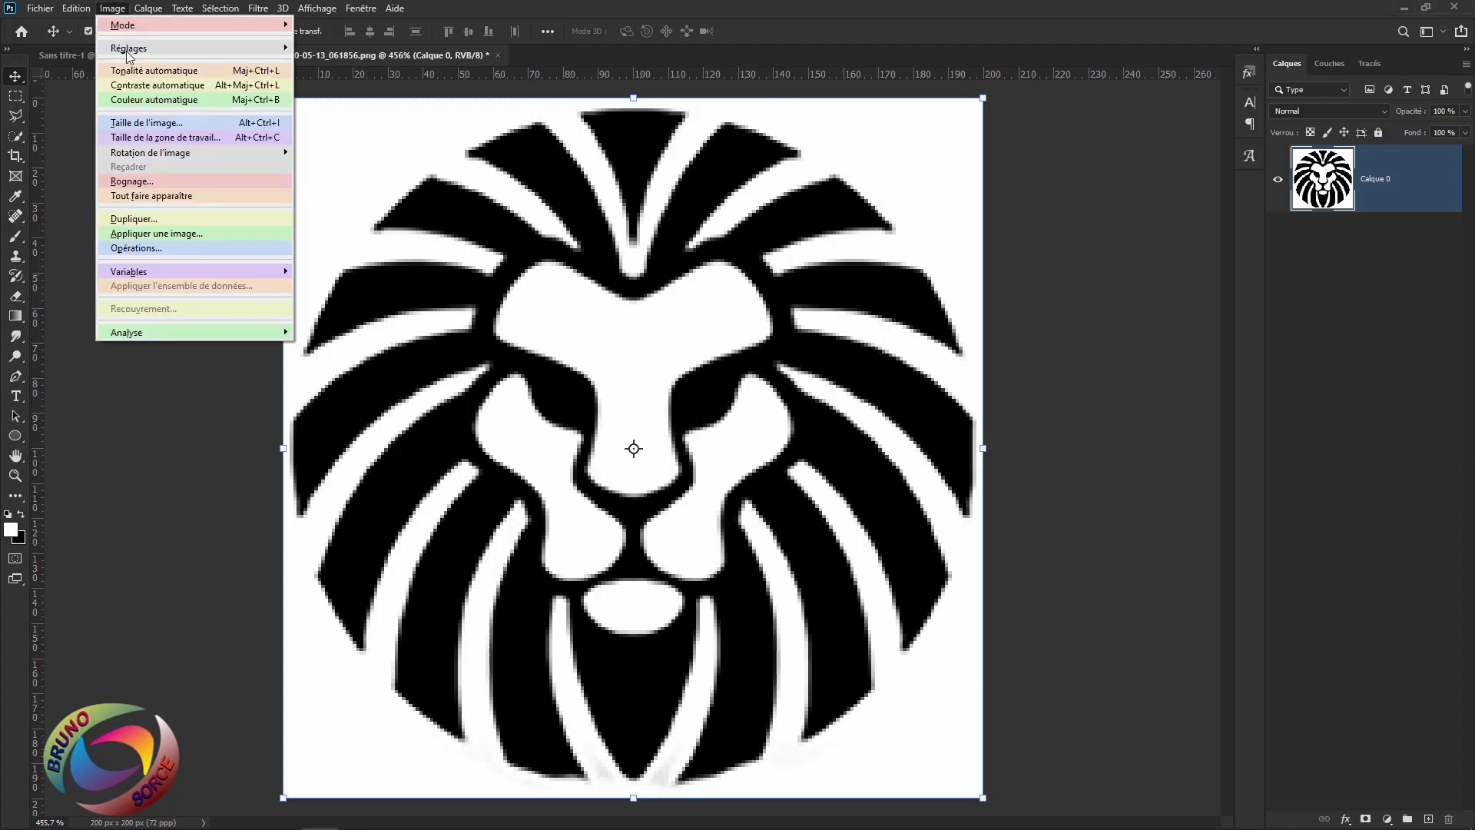
{"action": "left_click", "coordinate": [136, 123]}
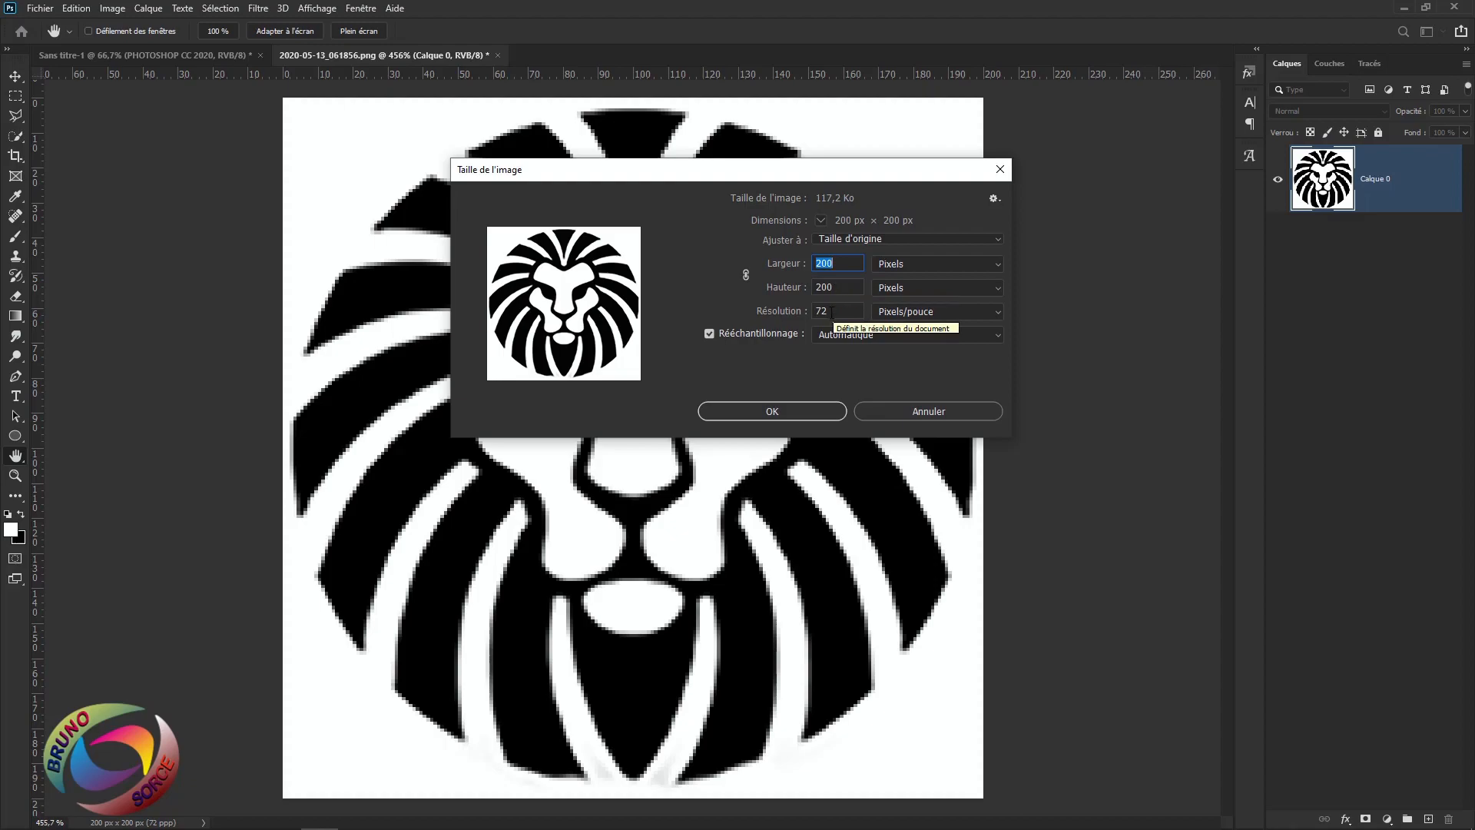
{"action": "key", "text": "Escape"}
{"action": "key", "text": "v"}
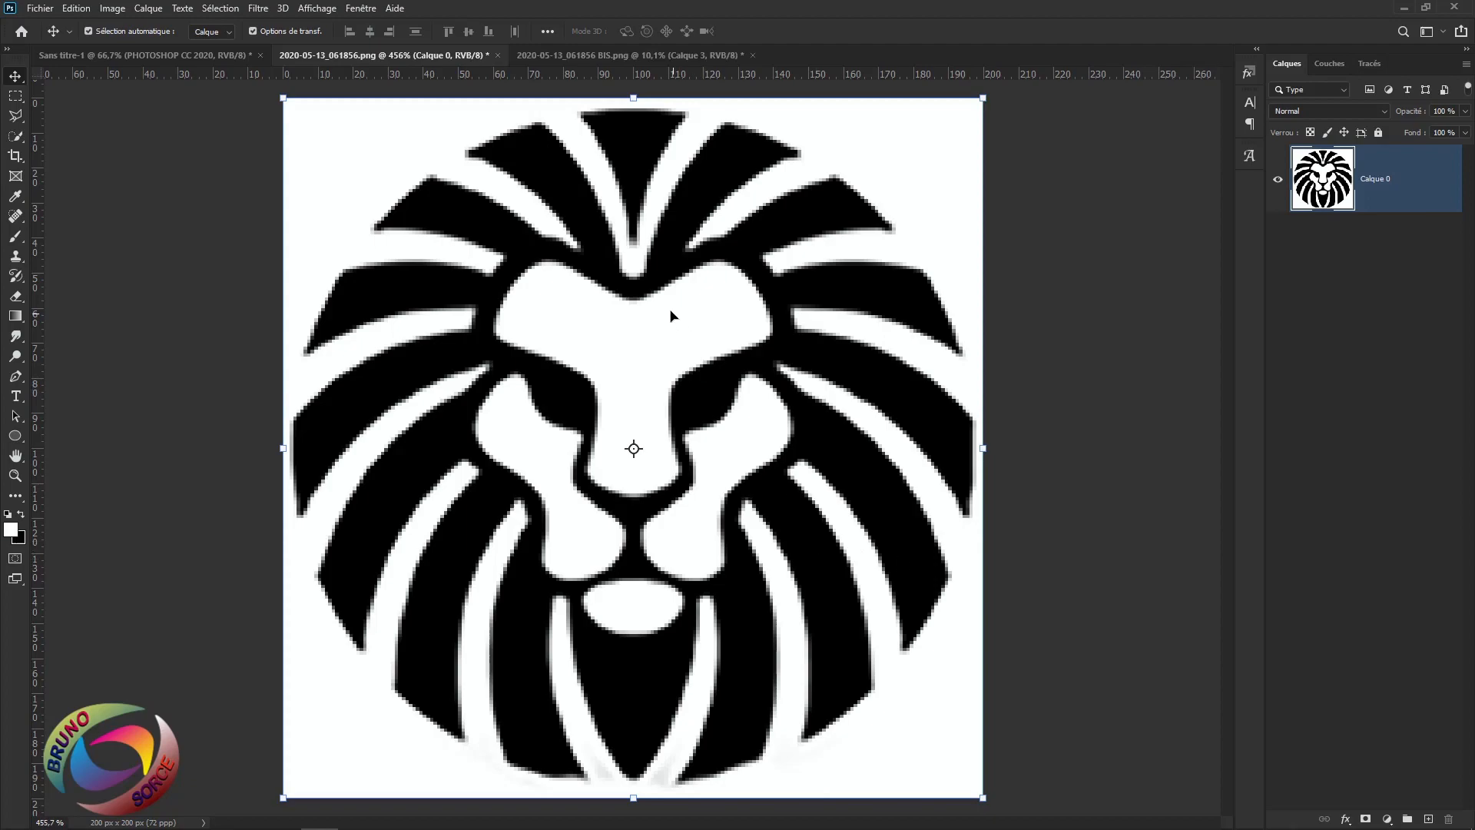
Switch to the 2020-05-13_061856 BIS.png document and show the Calque 2 layer and its clipped Hue/Saturation adjustment
{"action": "left_click", "coordinate": [591, 55]}
{"action": "scroll", "coordinate": [686, 369], "scroll_direction": "up", "scroll_amount": 2}
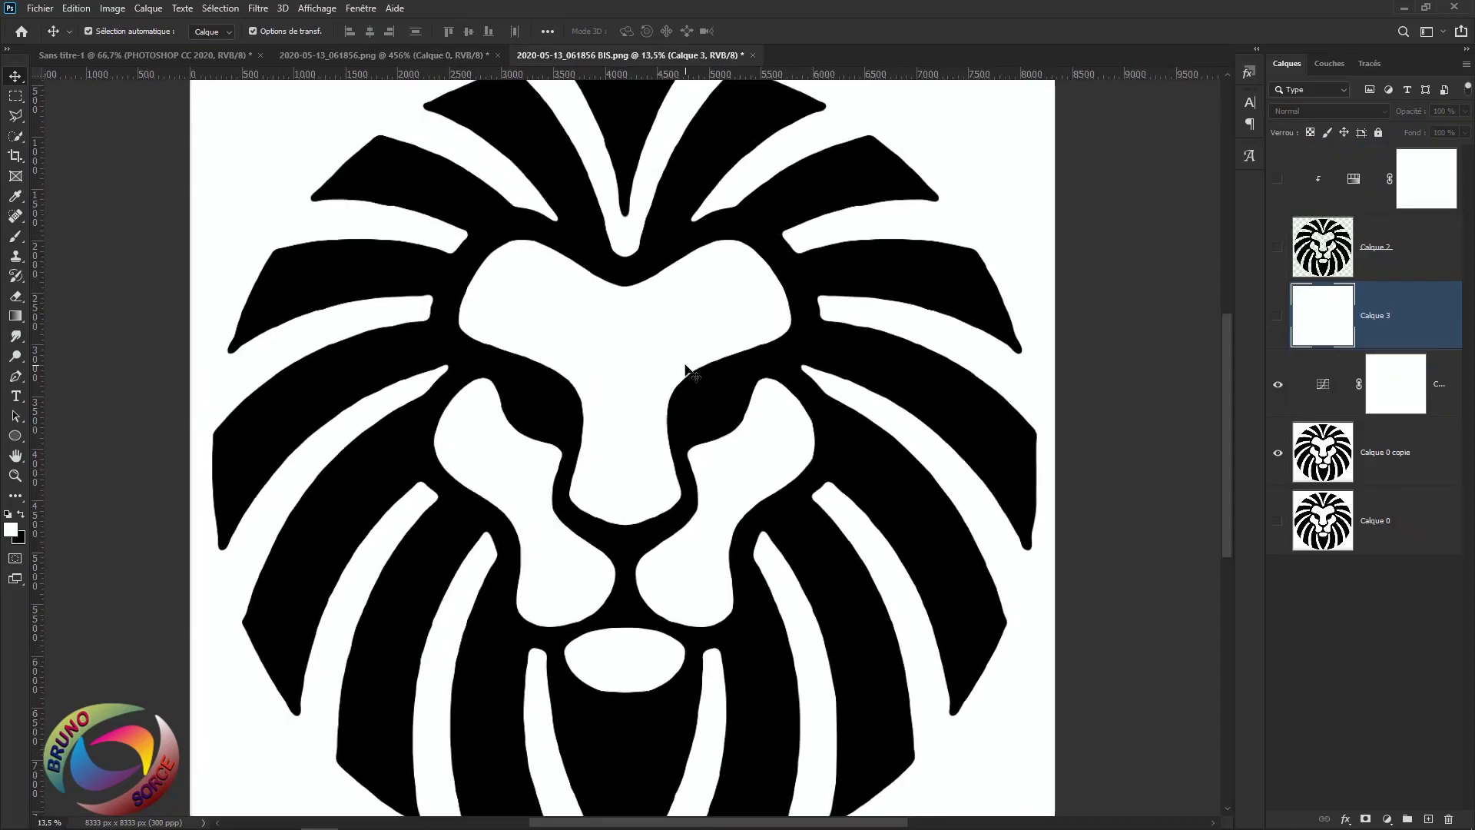
{"action": "scroll", "coordinate": [686, 368], "scroll_direction": "down", "scroll_amount": 2}
{"action": "scroll", "coordinate": [689, 371], "scroll_direction": "up", "scroll_amount": 1}
{"action": "left_click", "coordinate": [1277, 246]}
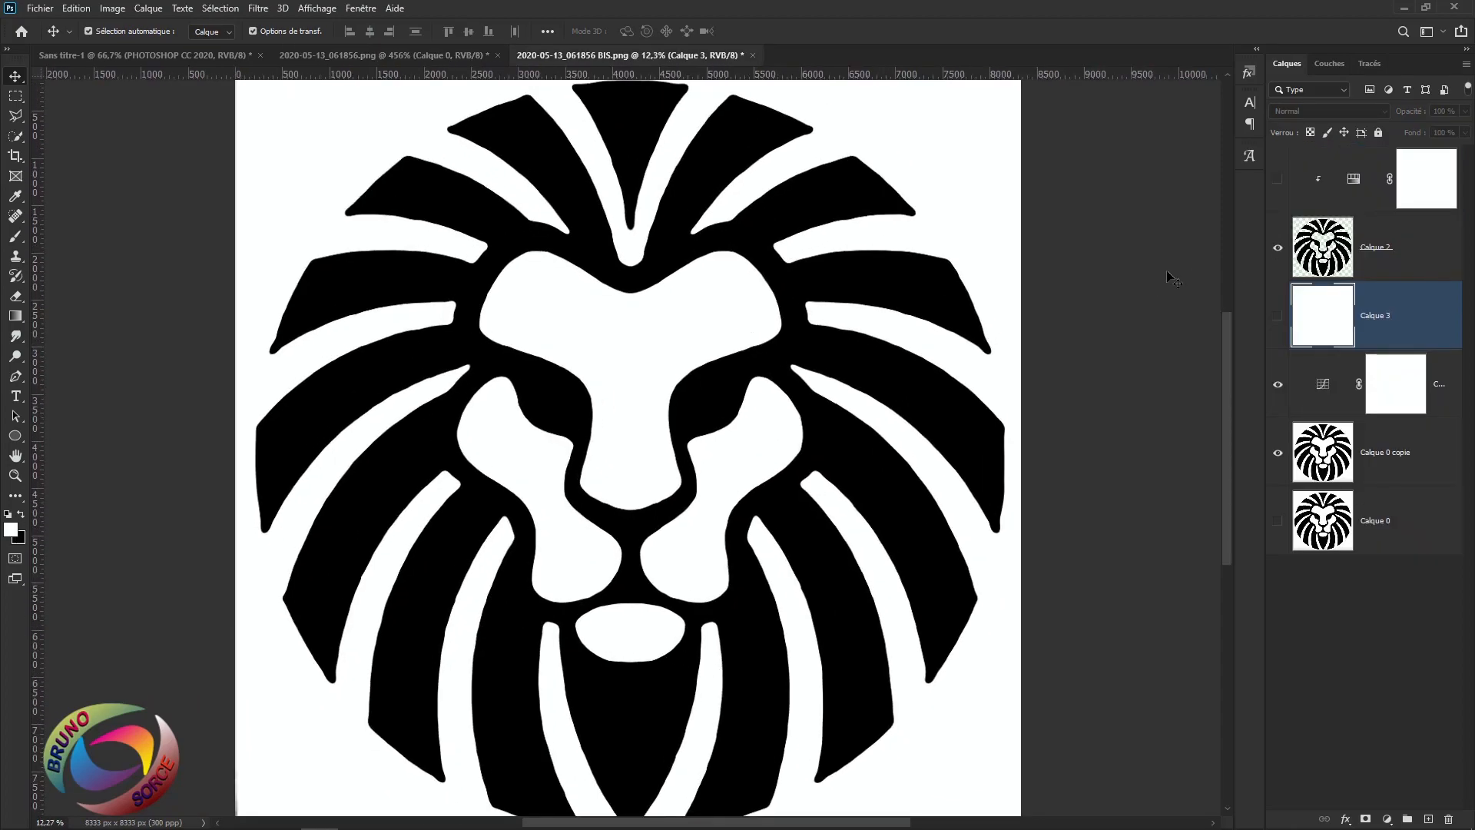
{"action": "left_click", "coordinate": [1278, 181]}
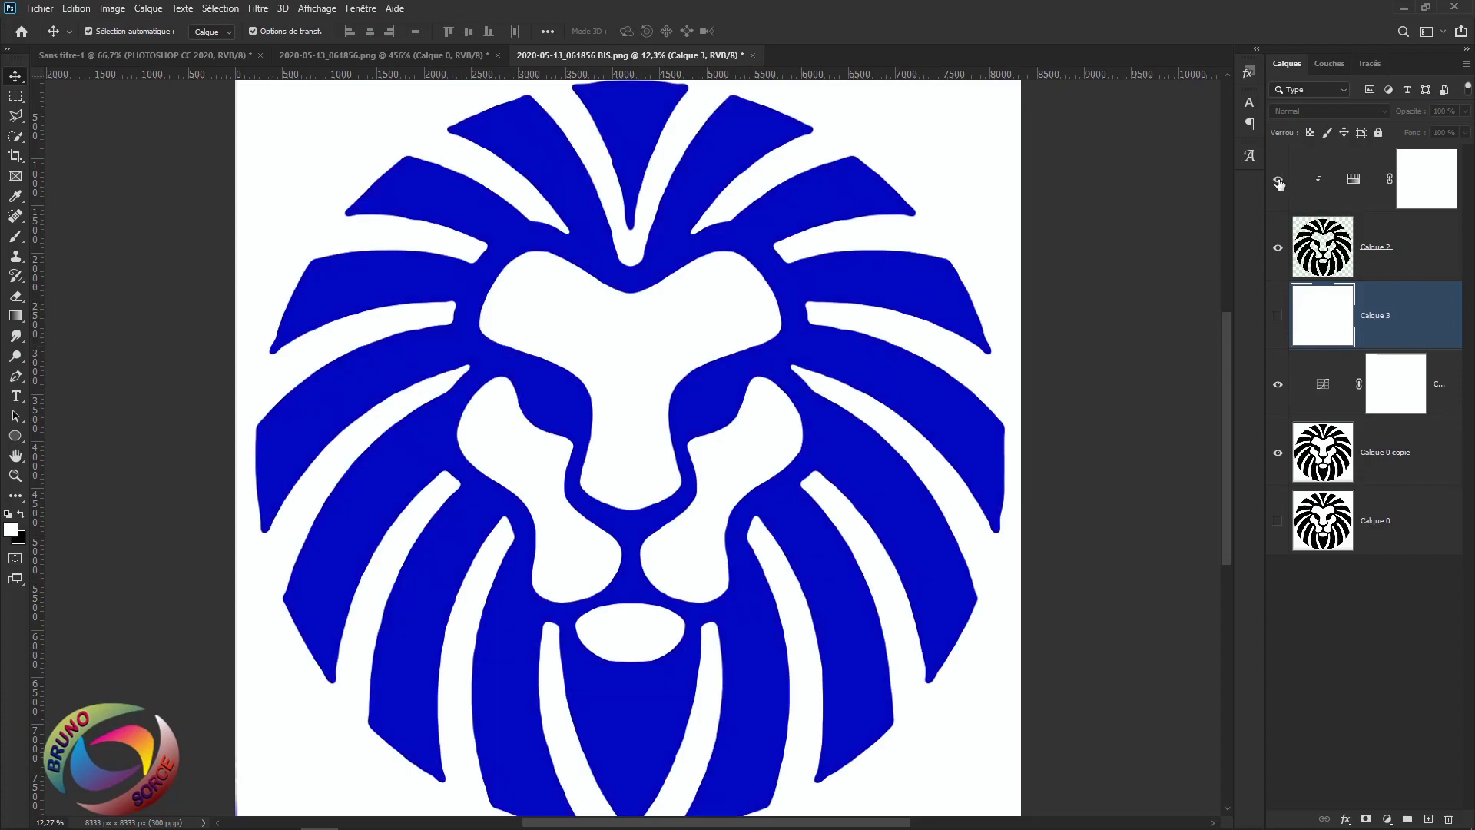
Recolor the lion to violet by setting the Hue/Saturation adjustment's hue to 263
{"action": "double_click", "coordinate": [1353, 181]}
{"action": "left_click_drag", "start_coordinate": [1081, 255], "coordinate": [1103, 275]}
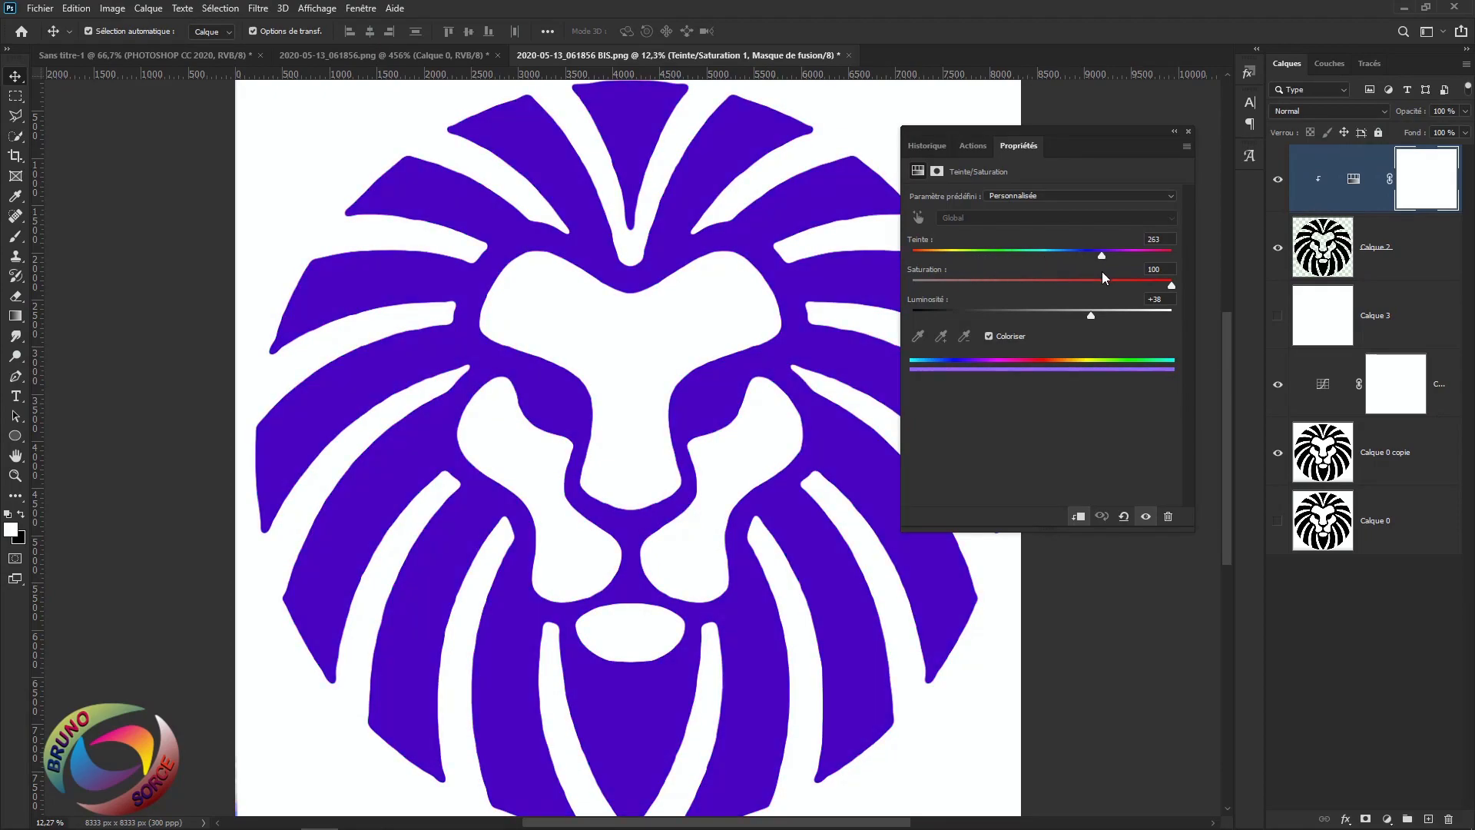
{"action": "left_click", "coordinate": [1189, 129]}
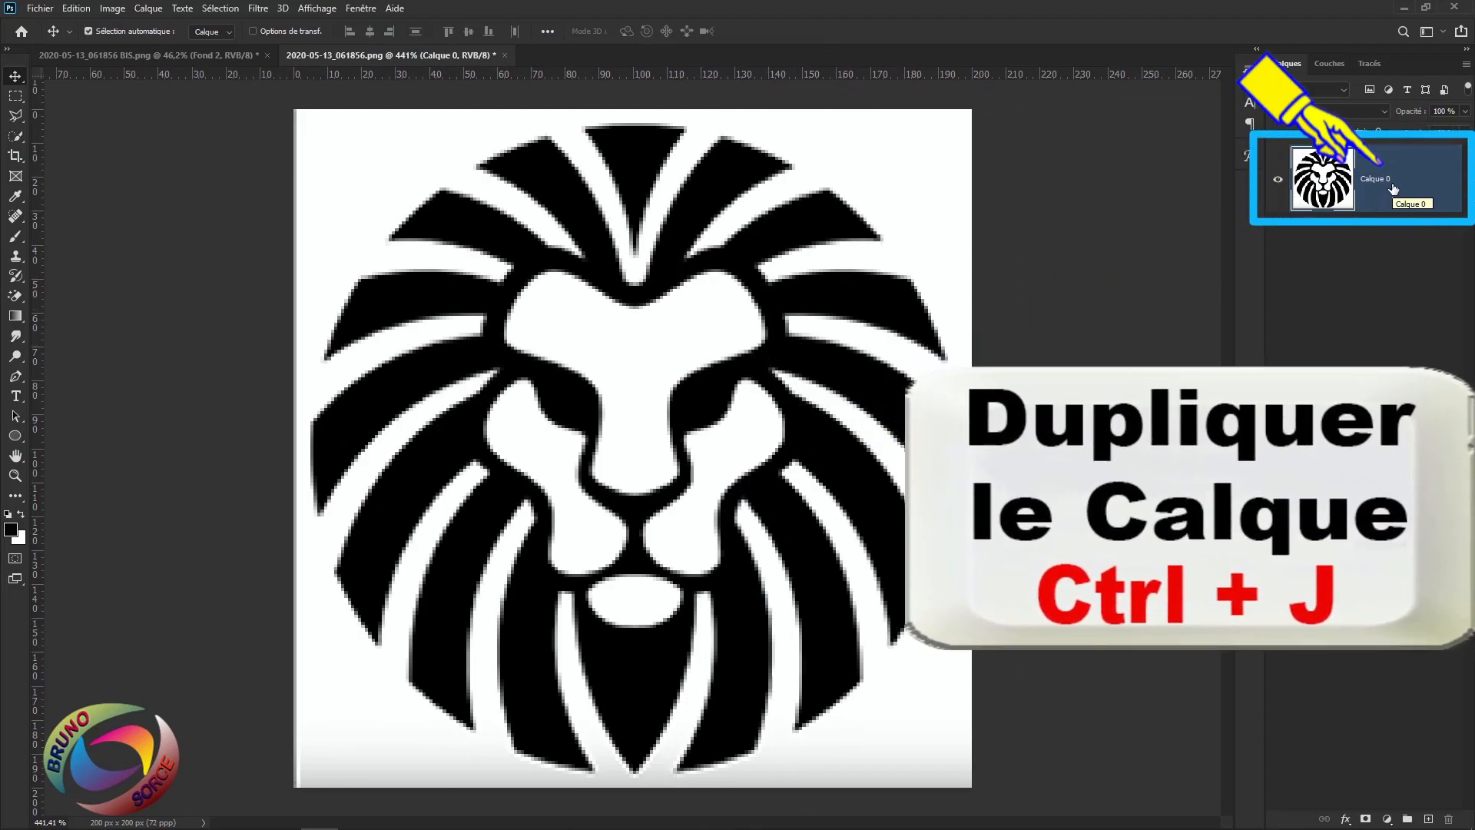
Duplicate the Calque 0 layer and set the image resolution to 300 pixels/inch
{"action": "key", "text": "ctrl+j"}
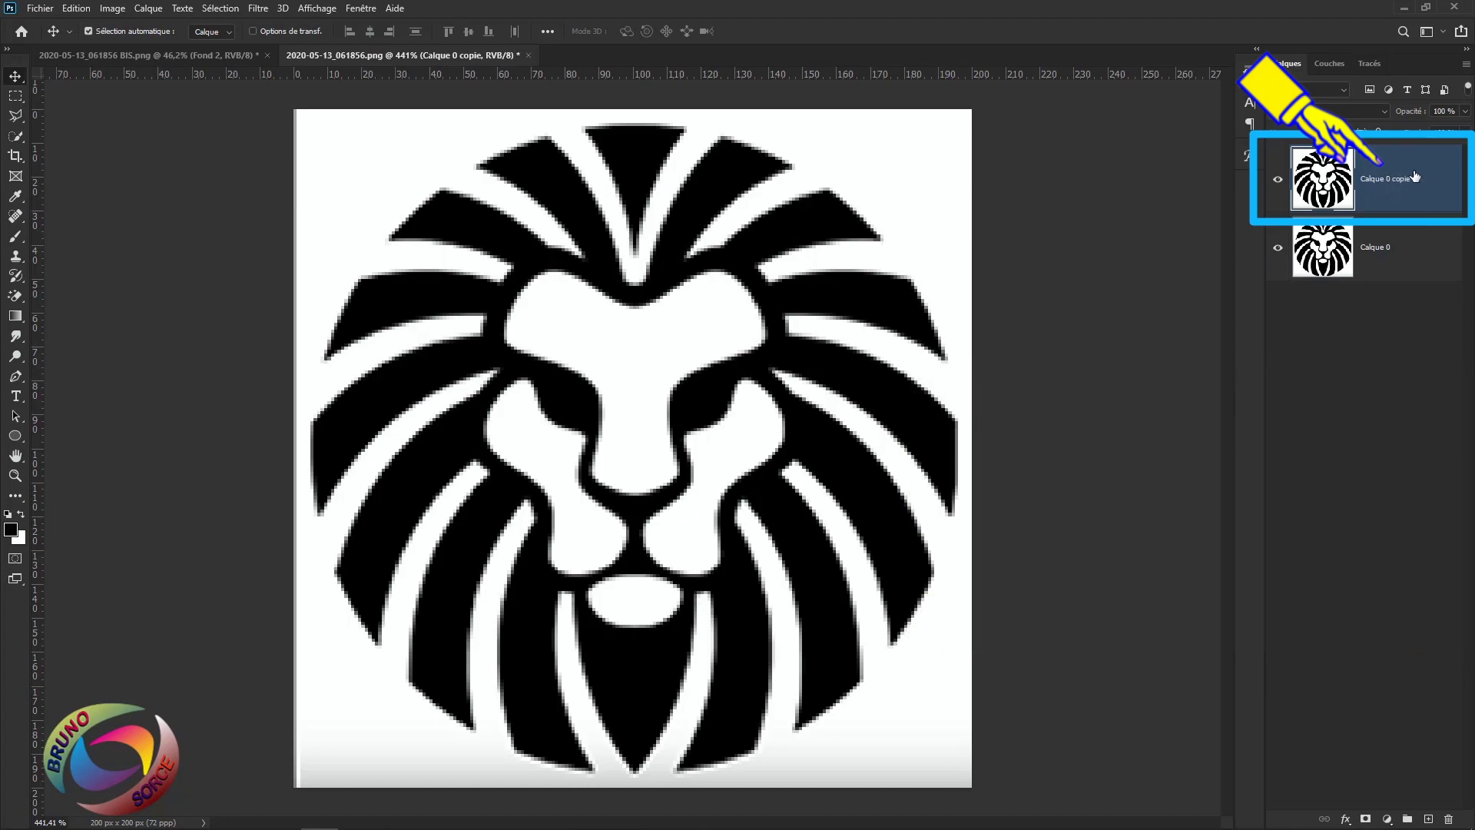
{"action": "left_click", "coordinate": [113, 9]}
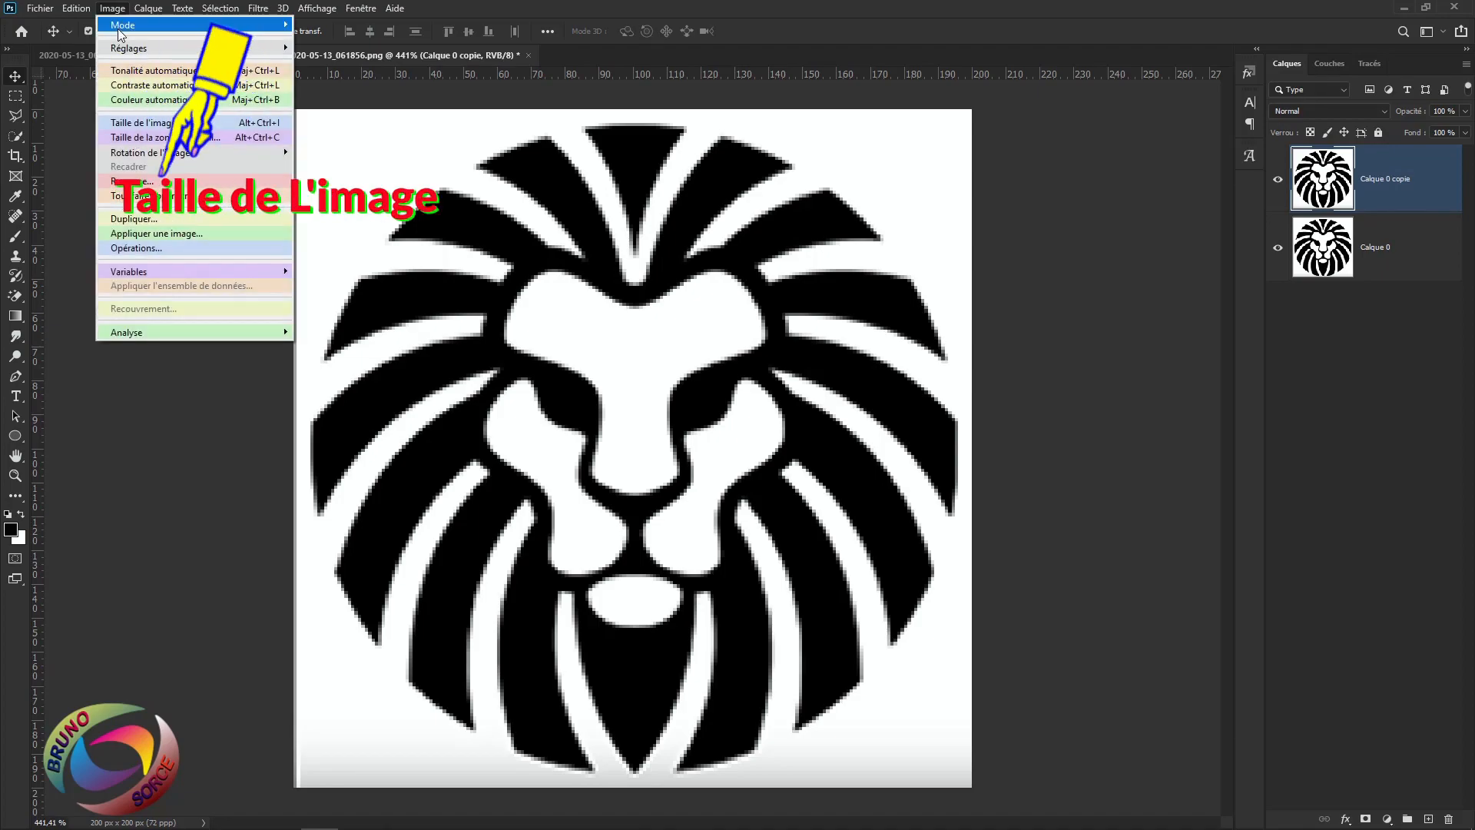
{"action": "left_click", "coordinate": [126, 122]}
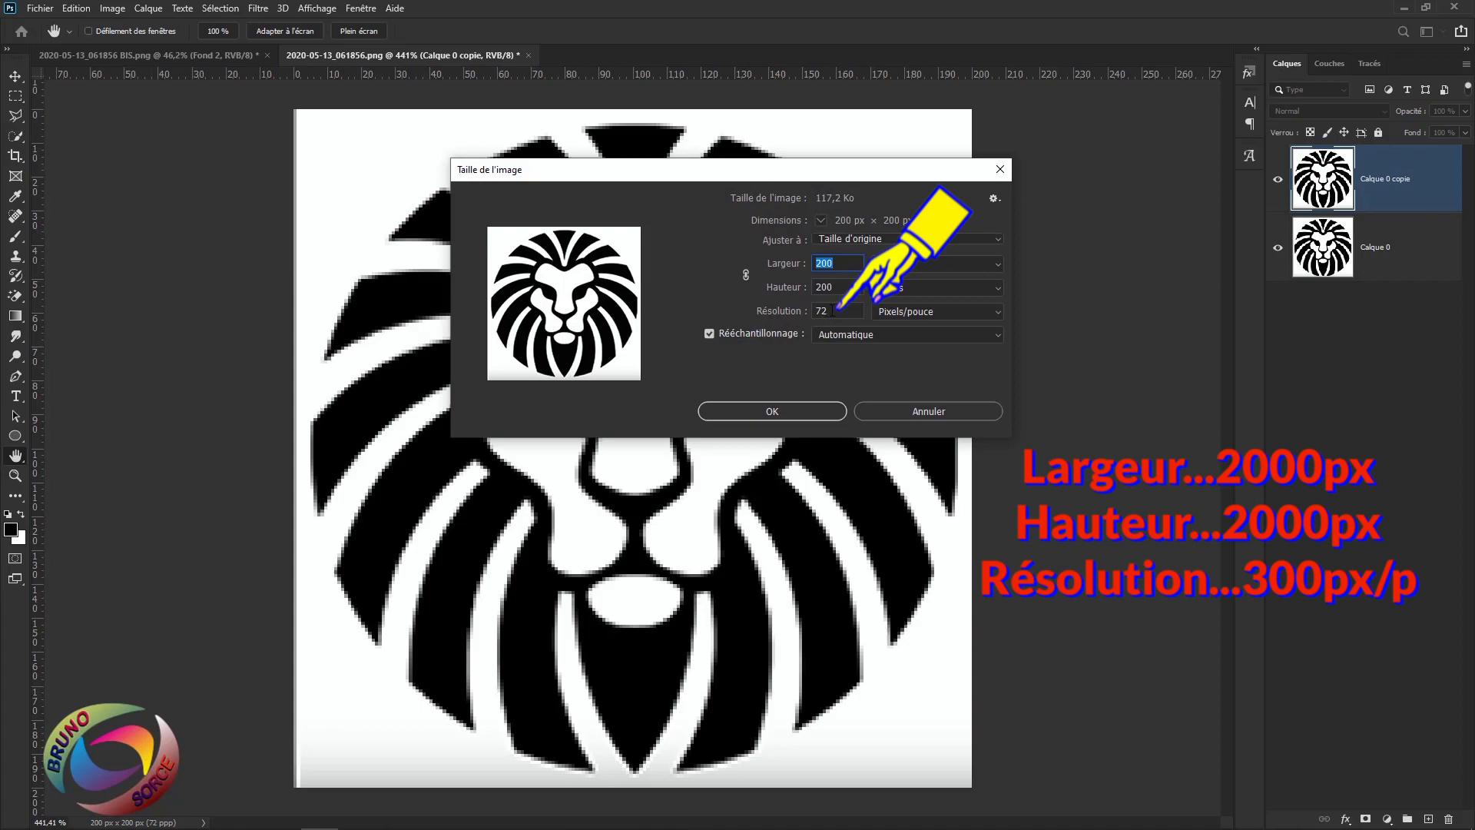
{"action": "left_click_drag", "start_coordinate": [832, 311], "coordinate": [819, 310]}
{"action": "type", "text": "300"}
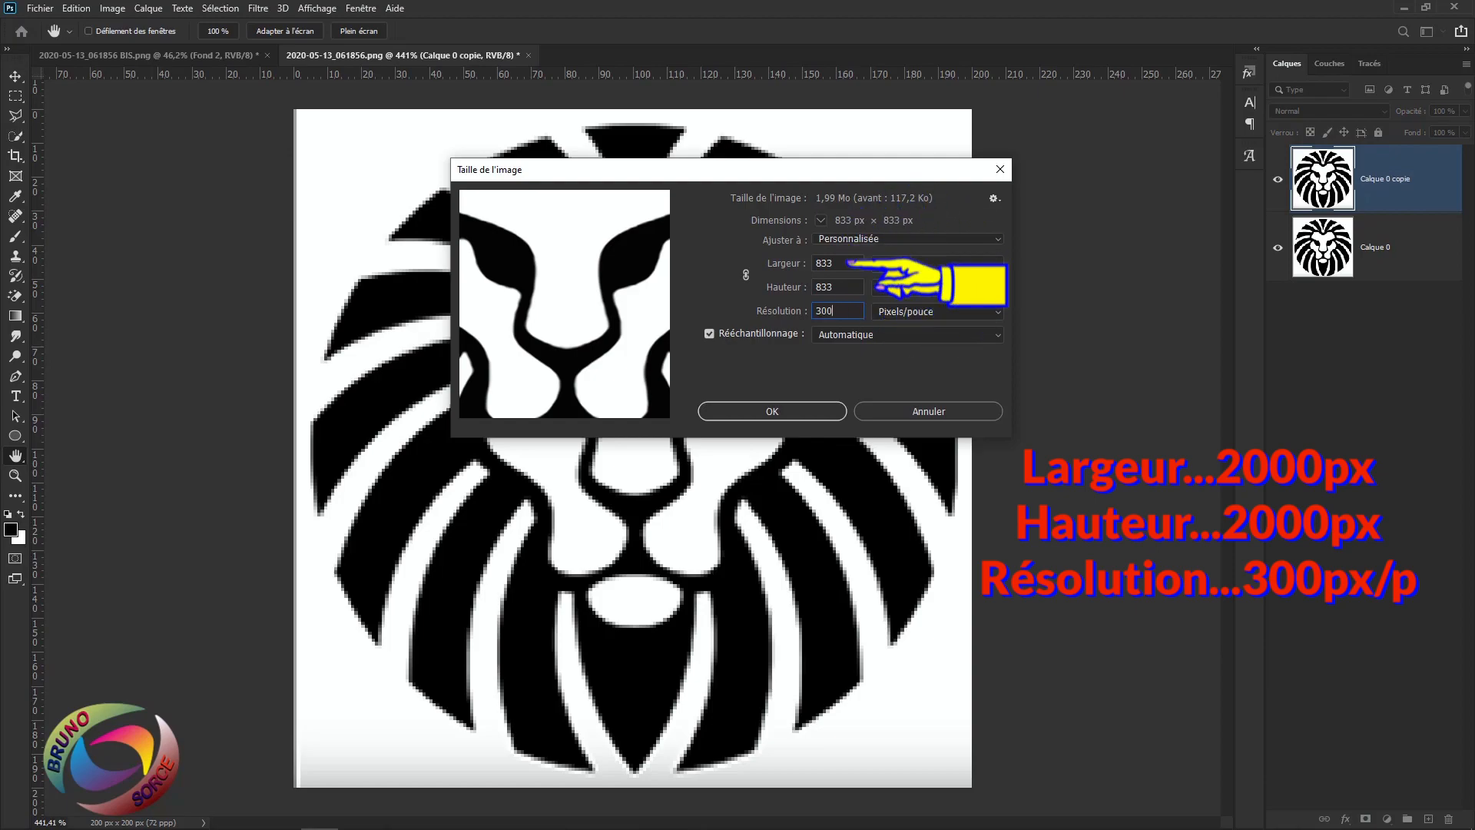
Set the image width and height to 2000 px each with Automatic resampling, and apply the resize
{"action": "left_click_drag", "start_coordinate": [837, 263], "coordinate": [795, 273]}
{"action": "type", "text": "200"}
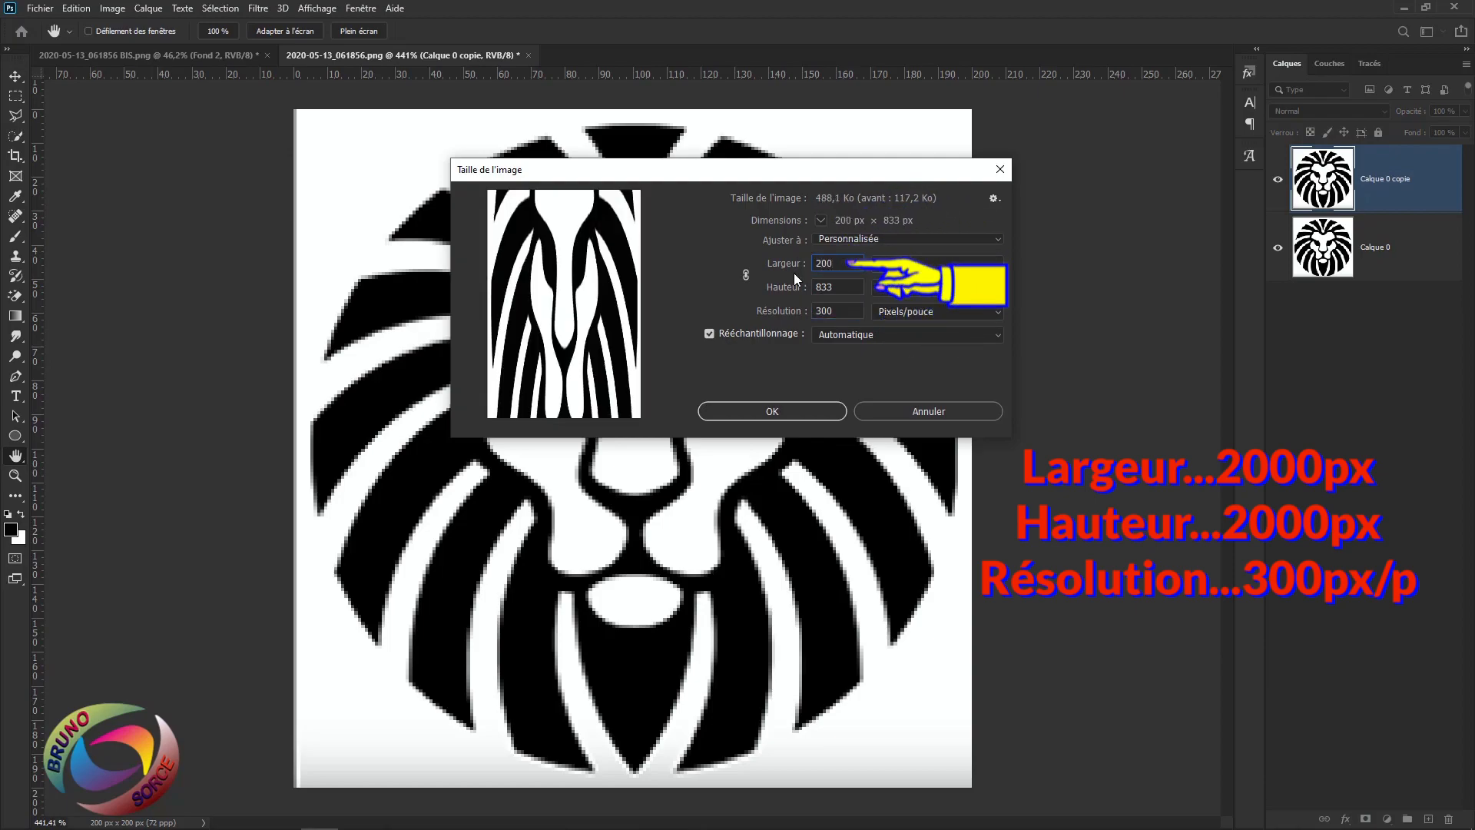
{"action": "type", "text": "0"}
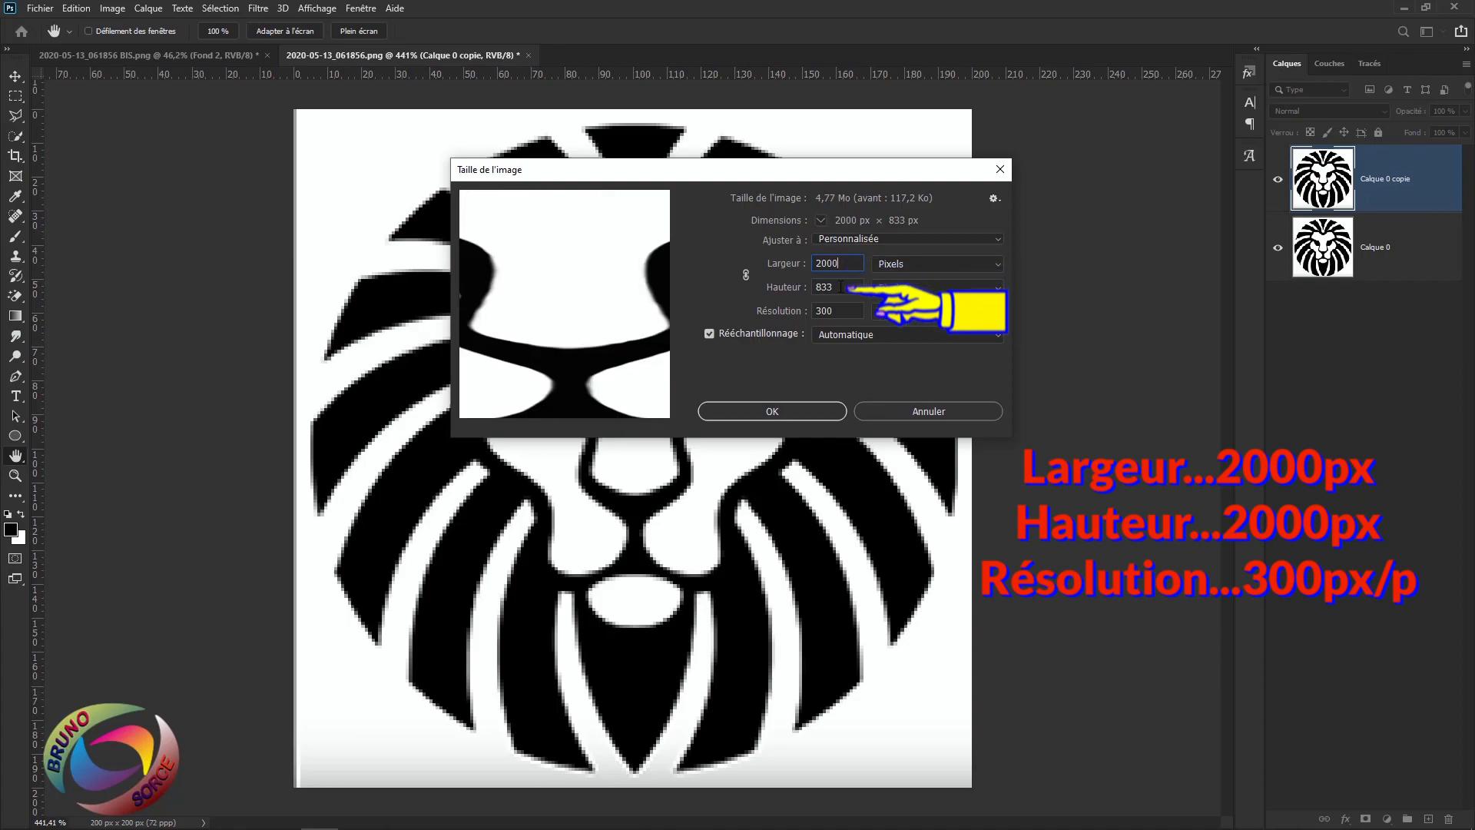
{"action": "type", "text": "2000"}
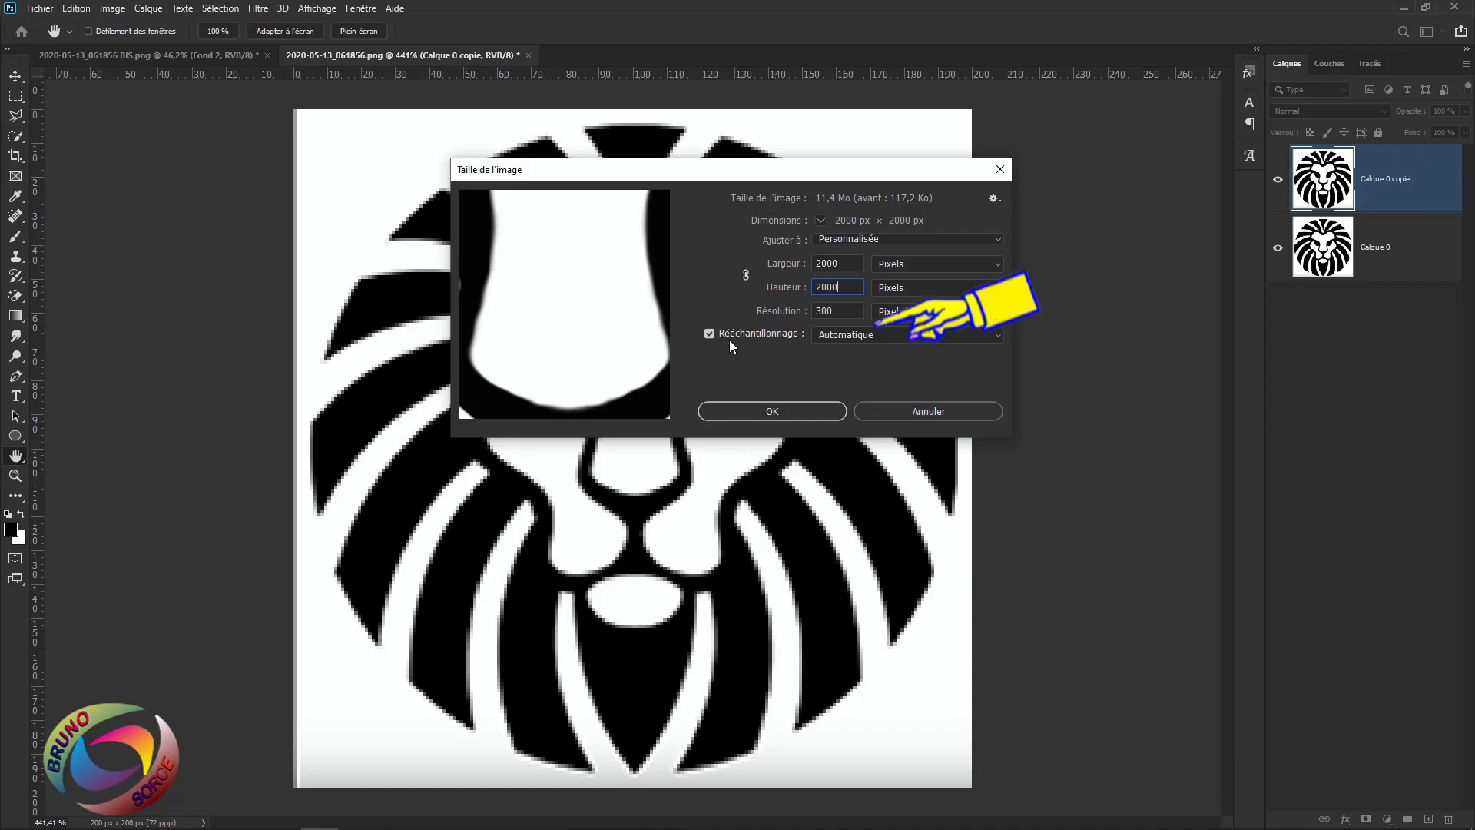
{"action": "left_click", "coordinate": [848, 336]}
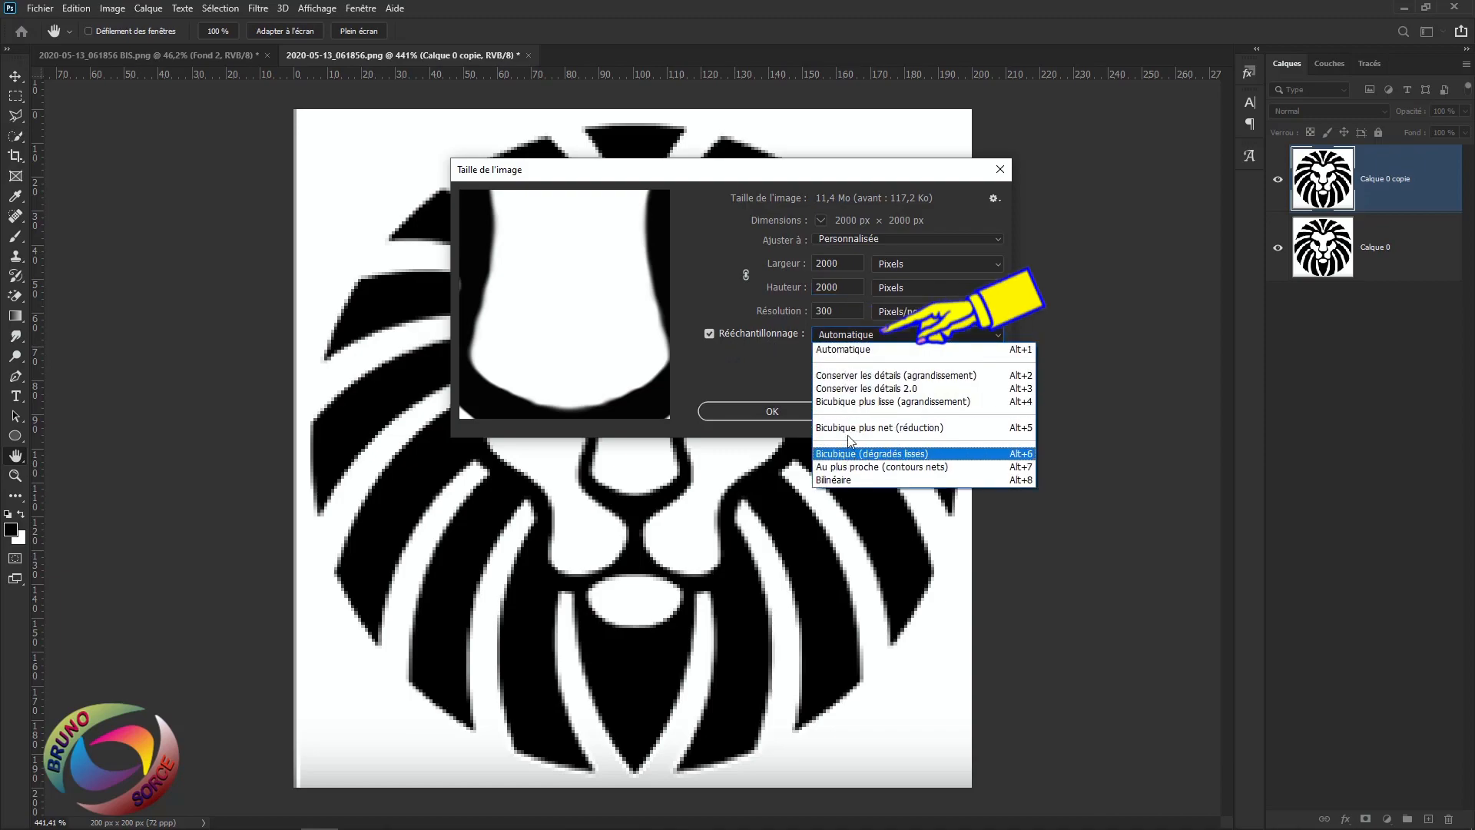
{"action": "left_click", "coordinate": [839, 351]}
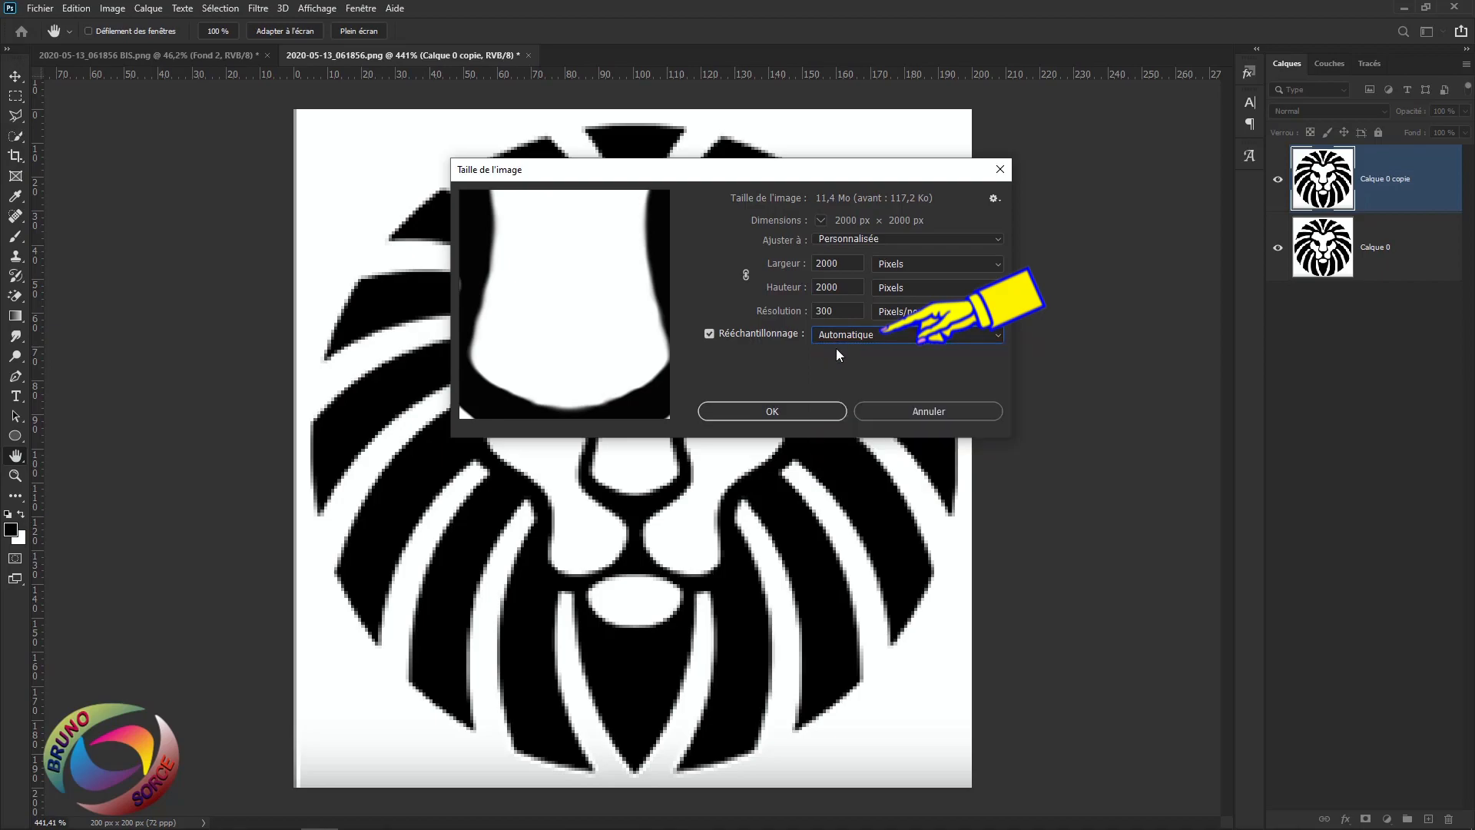
{"action": "left_click", "coordinate": [803, 416]}
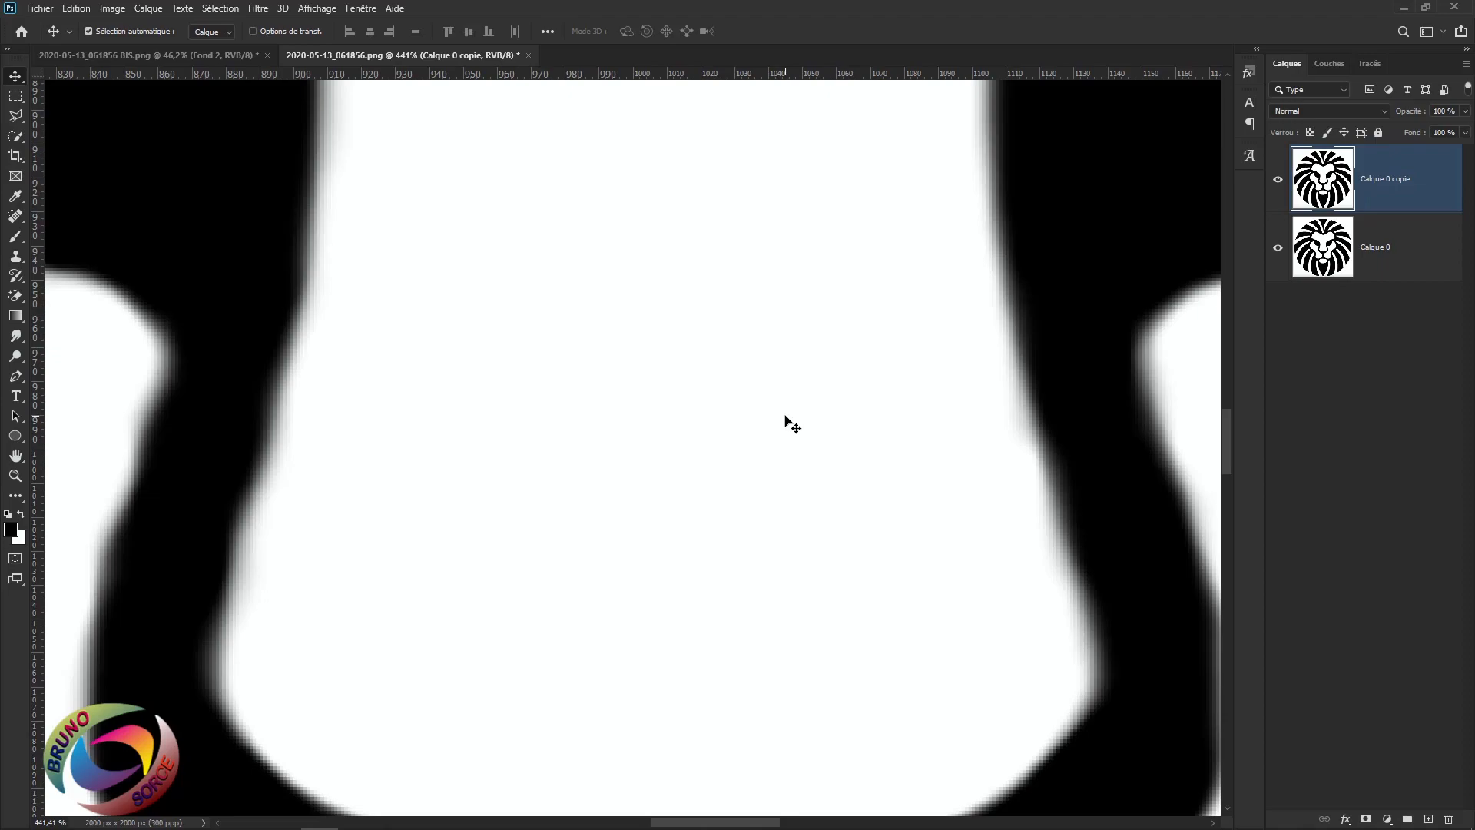
Examine the edge quality of the enlarged lion up close and at full view
{"action": "scroll", "coordinate": [770, 429], "scroll_direction": "down", "scroll_amount": 5}
{"action": "scroll", "coordinate": [760, 430], "scroll_direction": "down", "scroll_amount": 1}
{"action": "scroll", "coordinate": [669, 412], "scroll_direction": "up", "scroll_amount": 4}
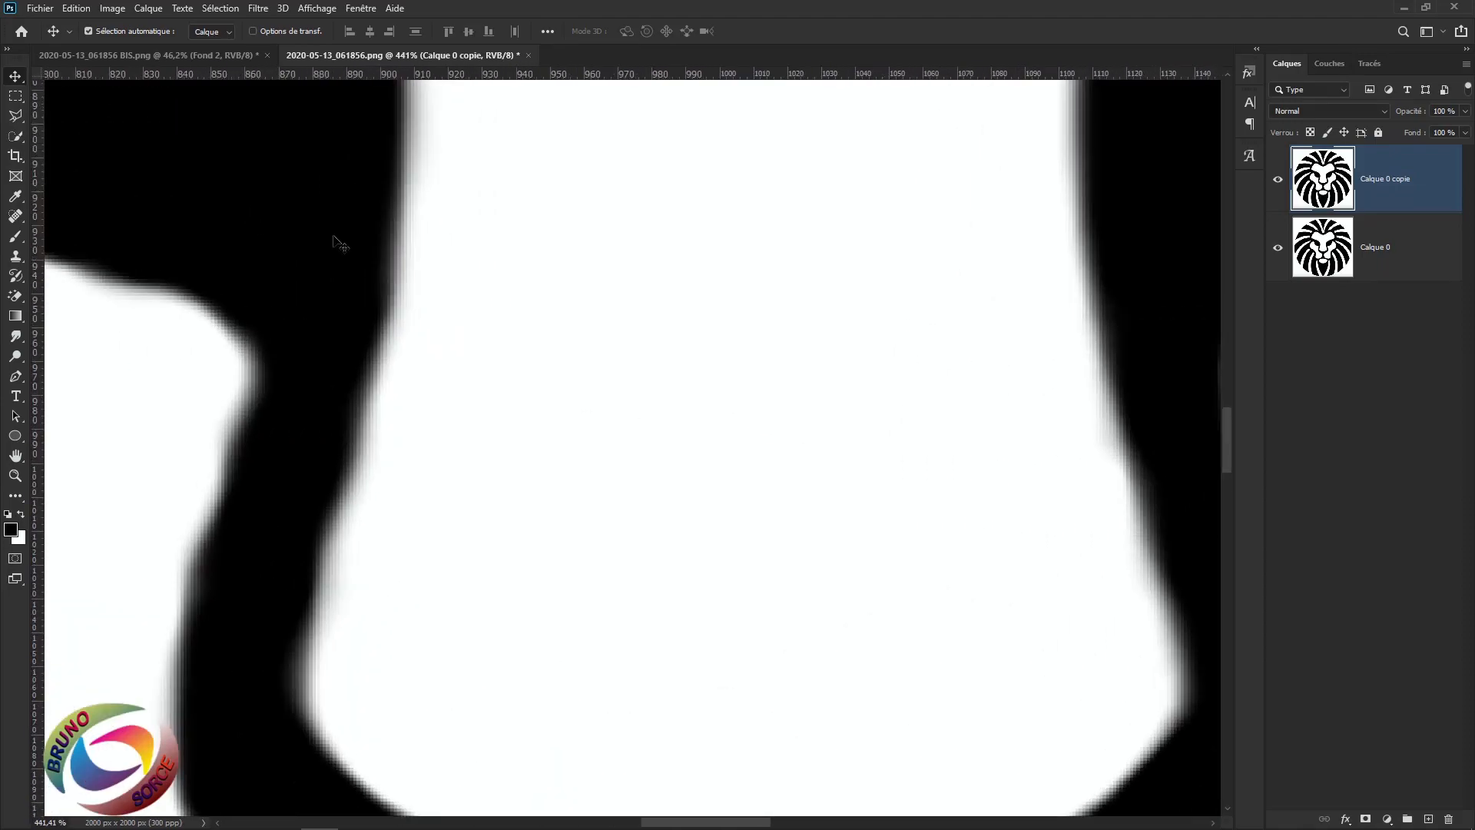
{"action": "scroll", "coordinate": [517, 323], "scroll_direction": "down", "scroll_amount": 15}
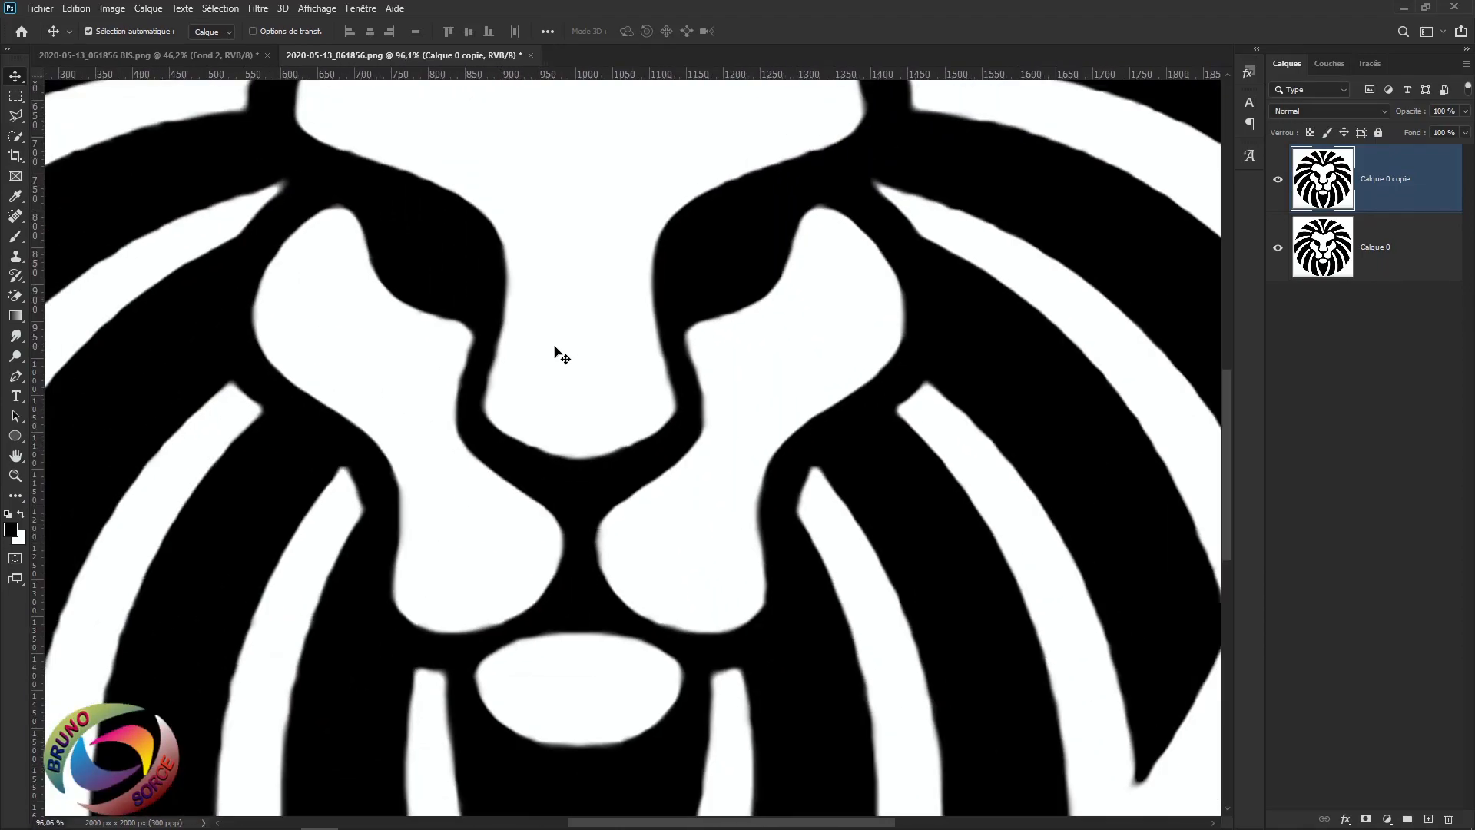
{"action": "scroll", "coordinate": [561, 356], "scroll_direction": "down", "scroll_amount": 5}
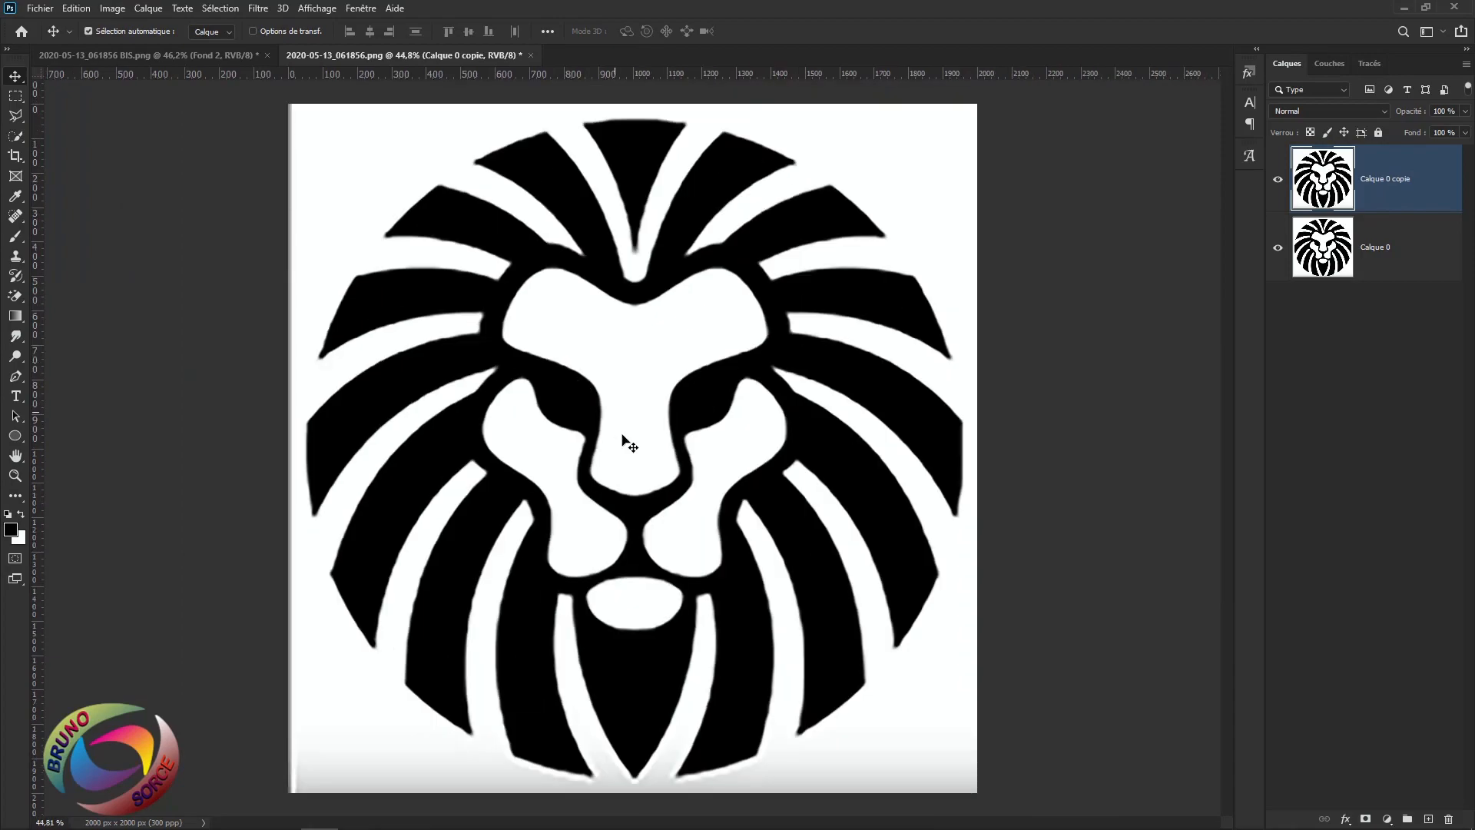
{"action": "scroll", "coordinate": [668, 395], "scroll_direction": "up", "scroll_amount": 5}
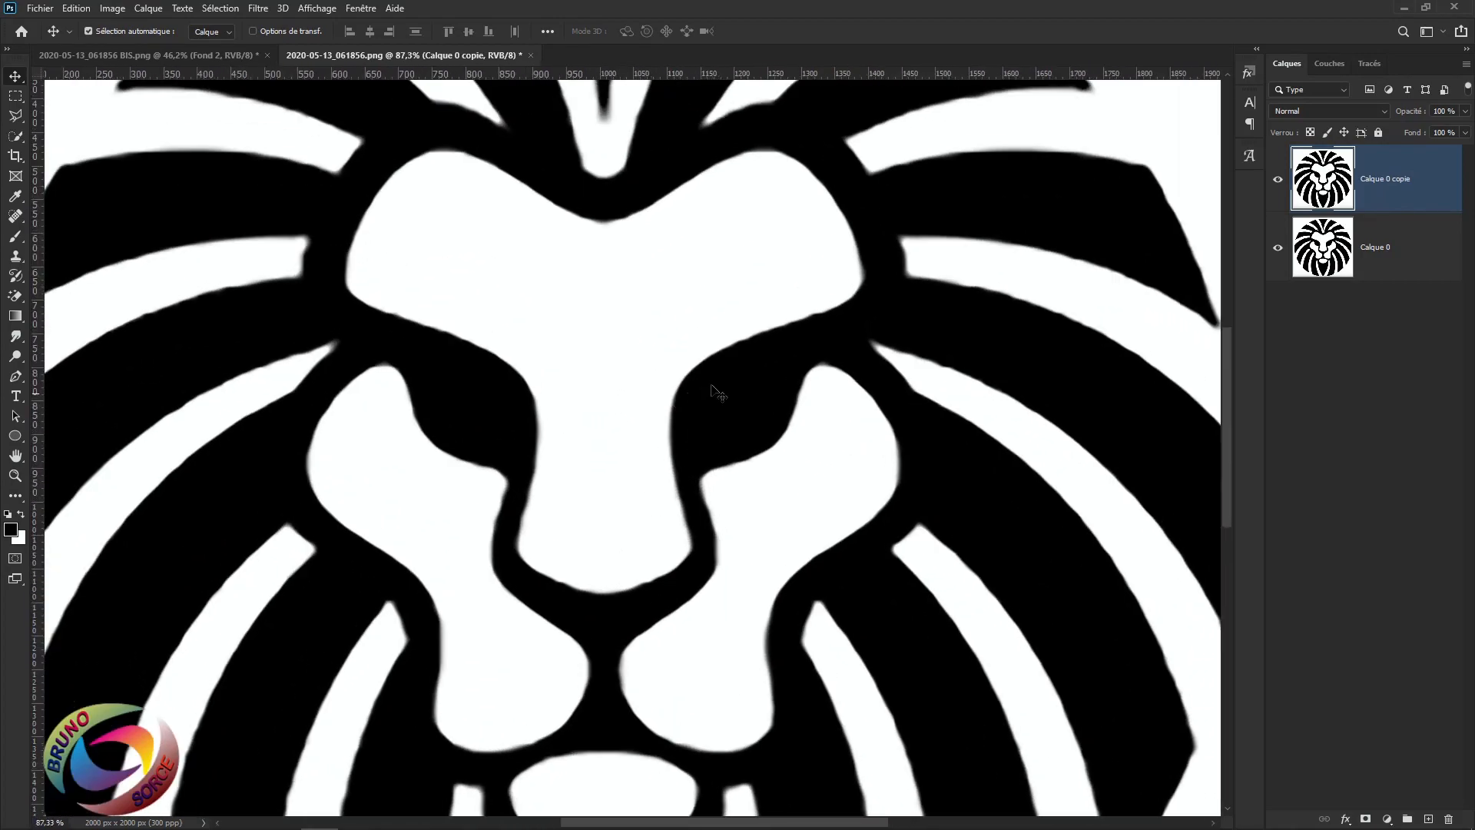
{"action": "scroll", "coordinate": [757, 347], "scroll_direction": "up", "scroll_amount": 1}
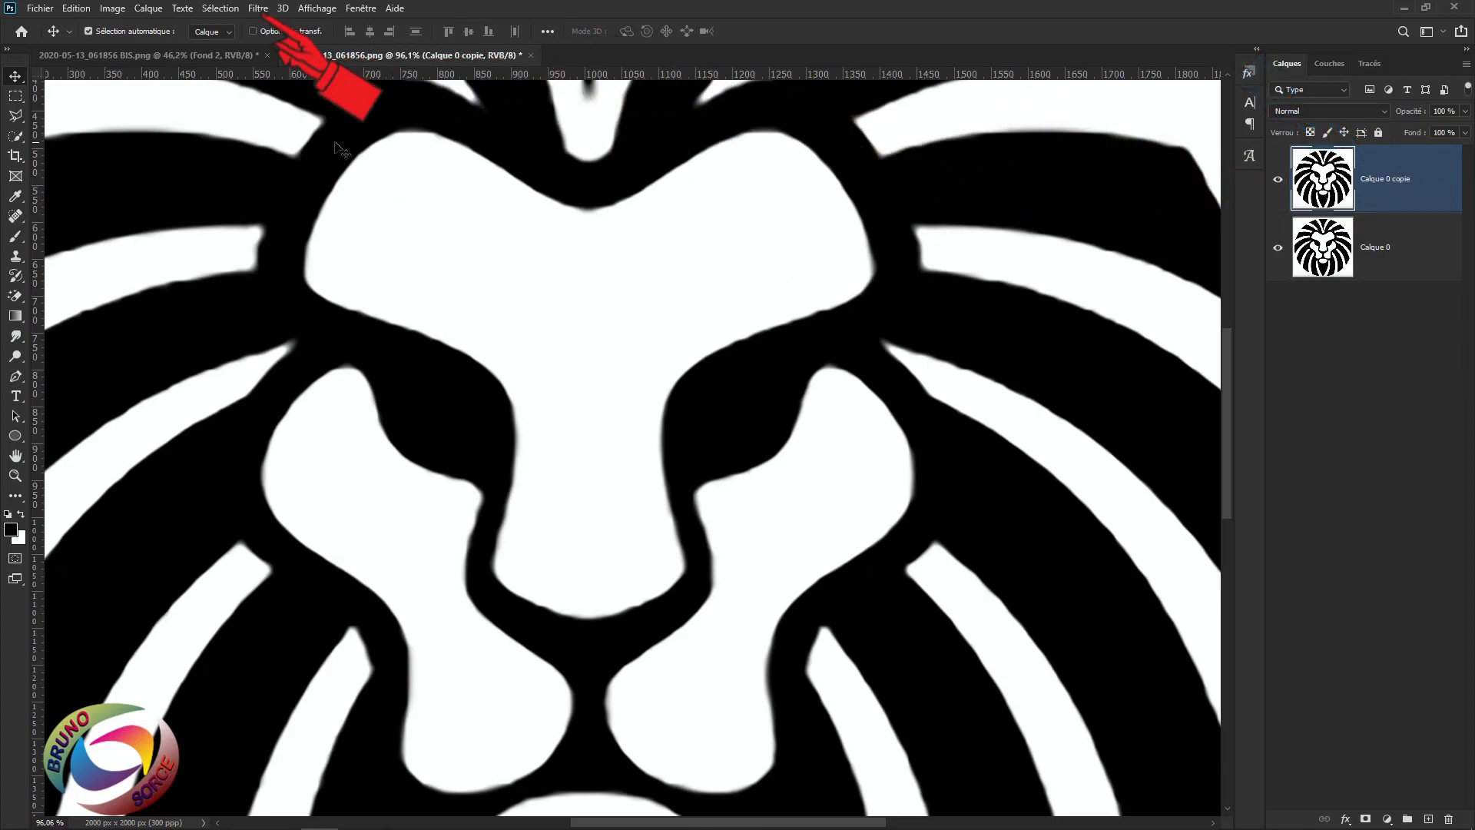
Apply a Gaussian Blur with a radius of 8.0 pixels to the Calque 0 copie layer
{"action": "left_click", "coordinate": [257, 9]}
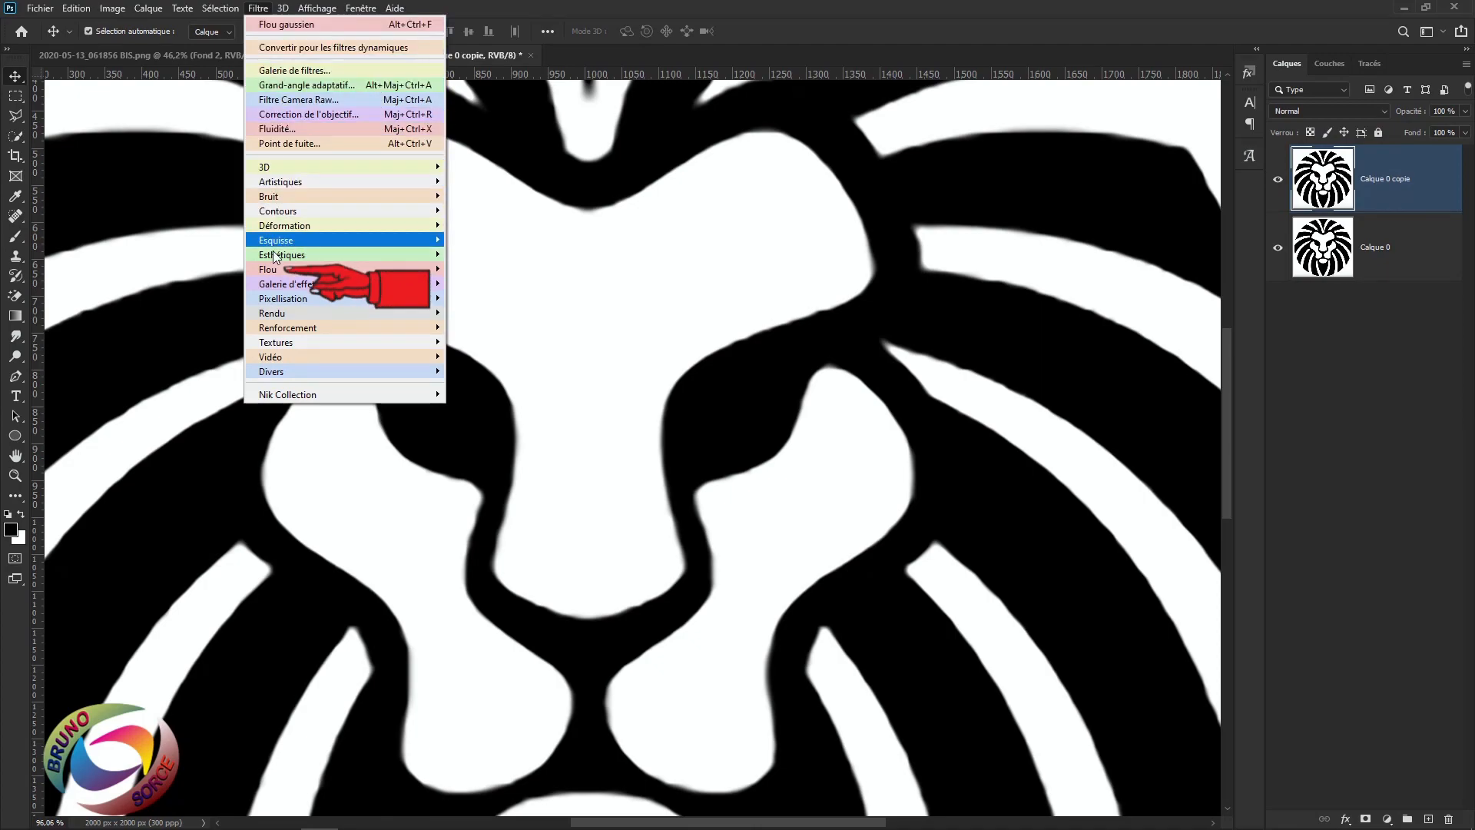
{"action": "mouse_move", "coordinate": [274, 268]}
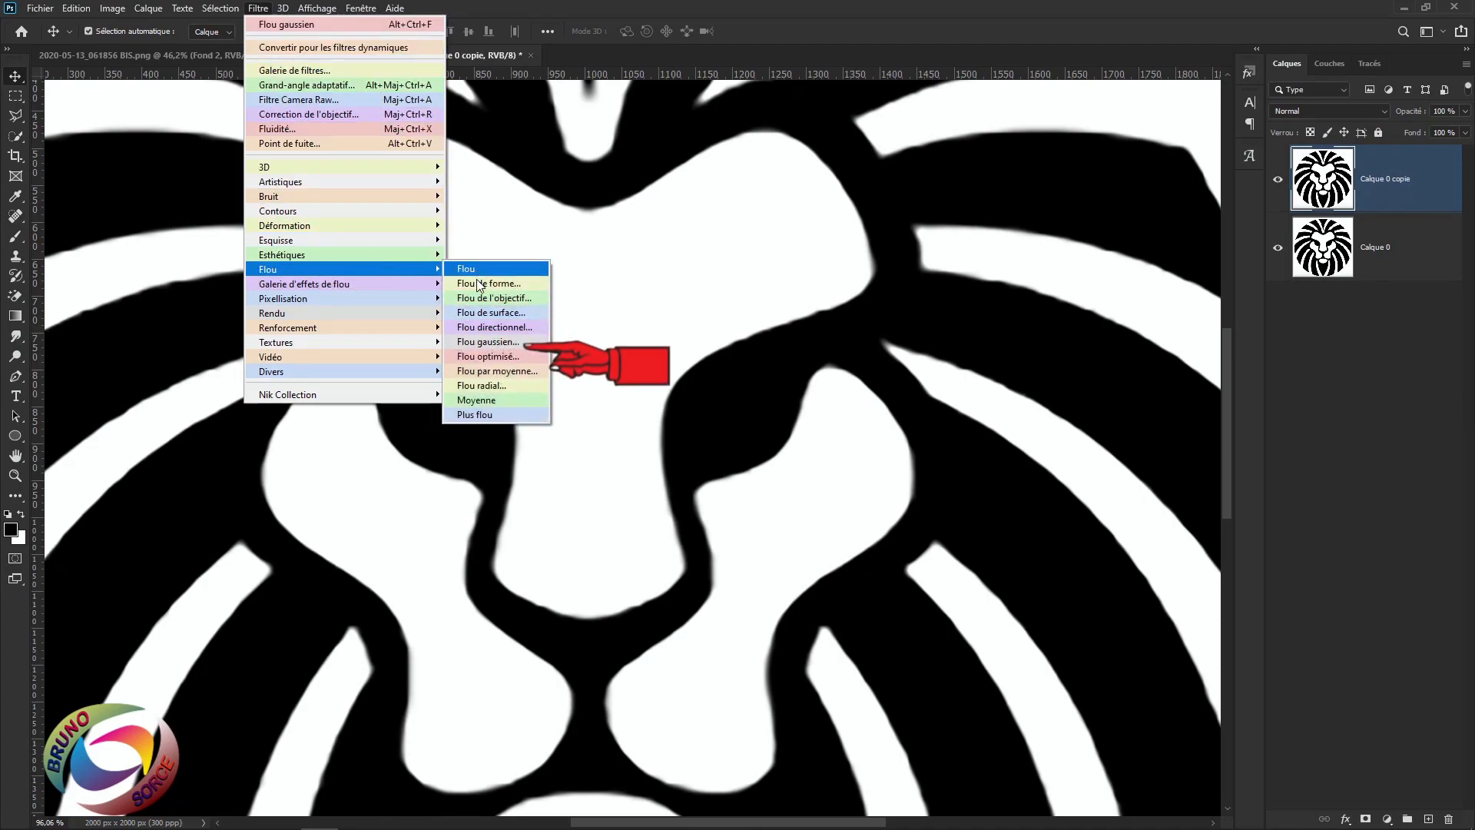
{"action": "left_click", "coordinate": [478, 339]}
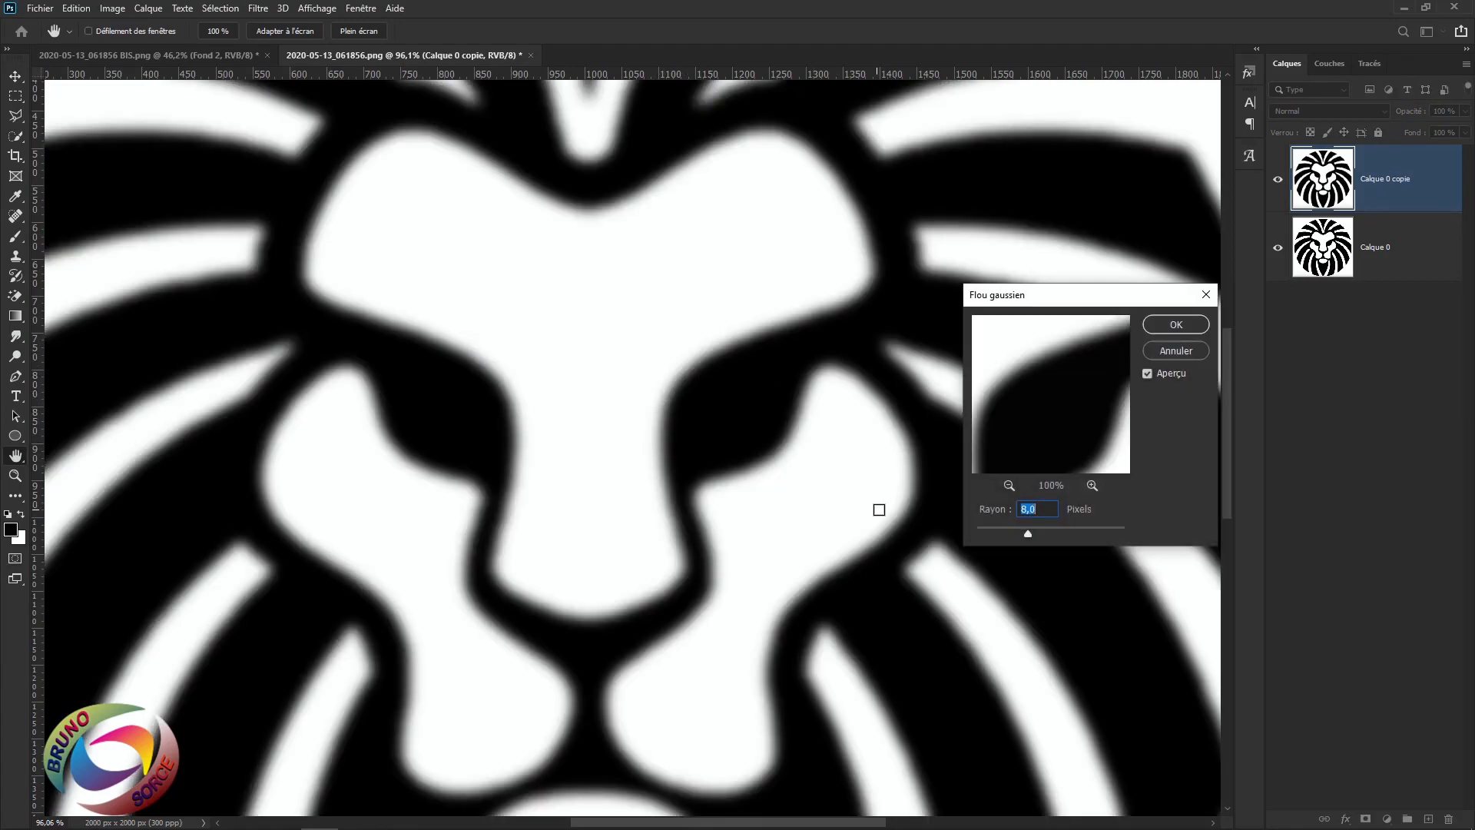
{"action": "left_click_drag", "start_coordinate": [1029, 535], "coordinate": [1027, 535]}
{"action": "left_click", "coordinate": [1176, 324]}
{"action": "scroll", "coordinate": [807, 349], "scroll_direction": "down", "scroll_amount": 3}
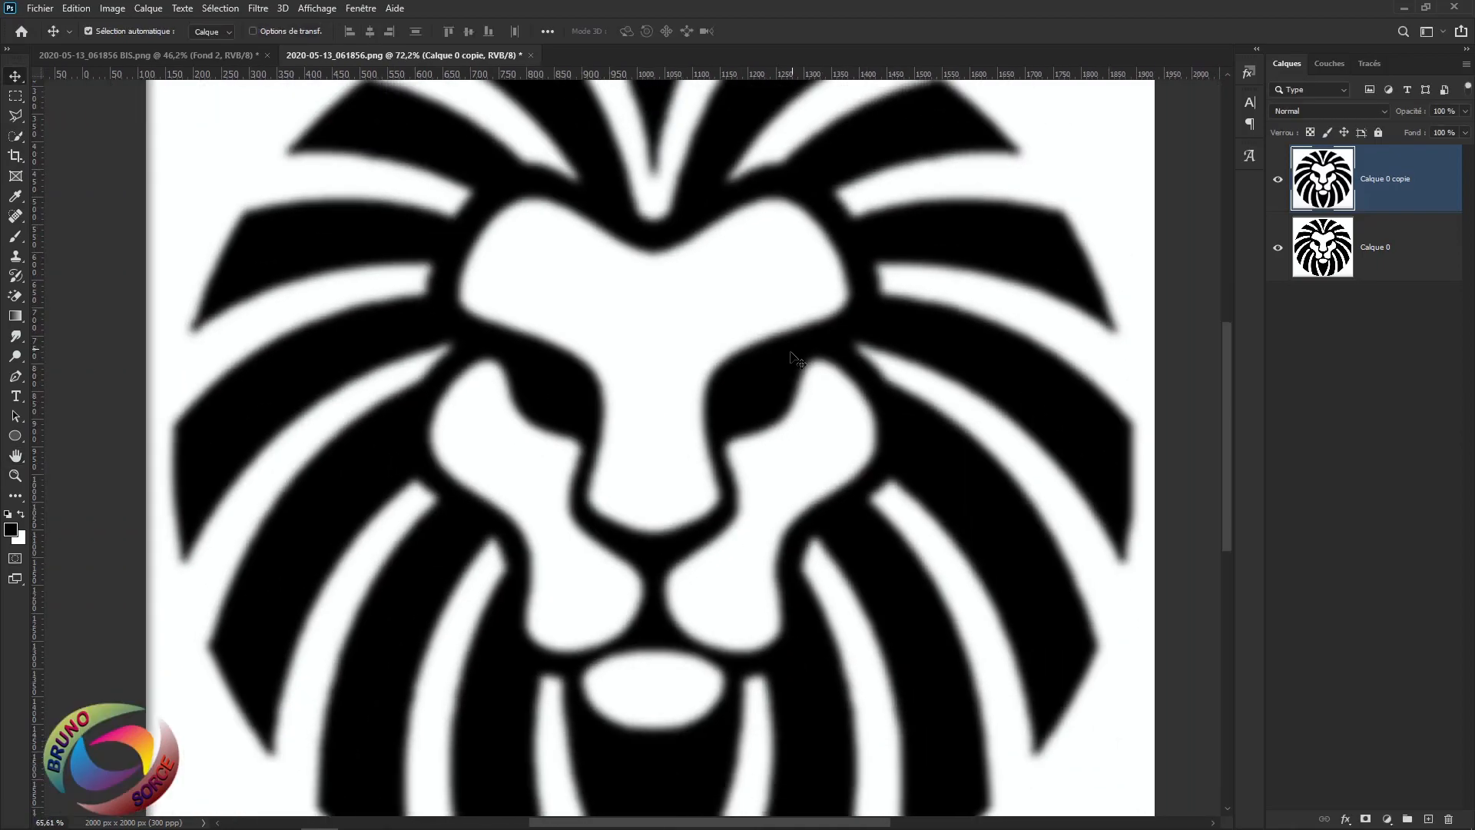
{"action": "scroll", "coordinate": [764, 390], "scroll_direction": "up", "scroll_amount": 3}
{"action": "scroll", "coordinate": [763, 390], "scroll_direction": "up", "scroll_amount": 1}
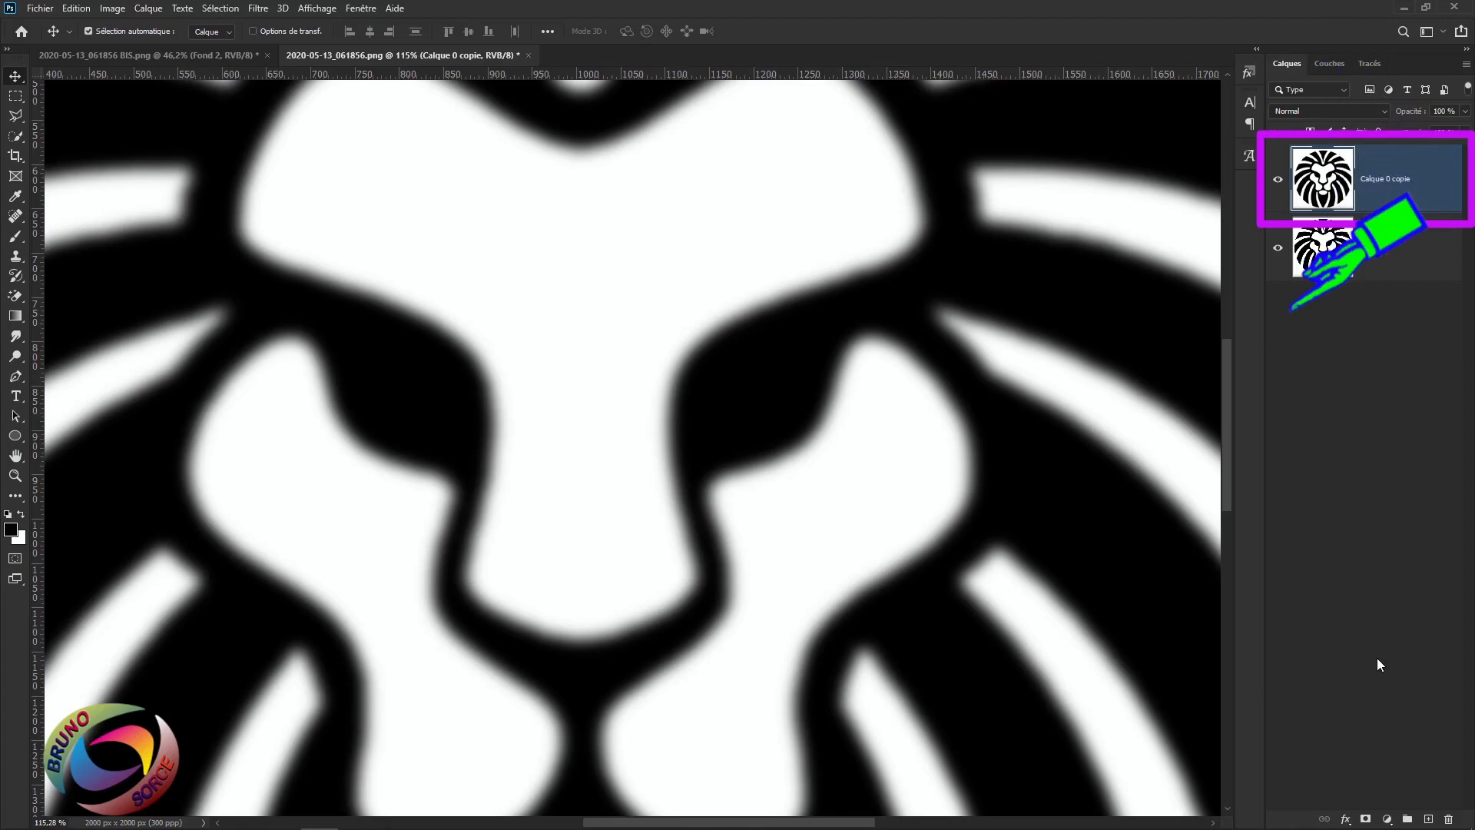
Add a Curves adjustment layer above Calque 0 copie and move its black point to about the middle of the input range
{"action": "left_click", "coordinate": [1386, 820]}
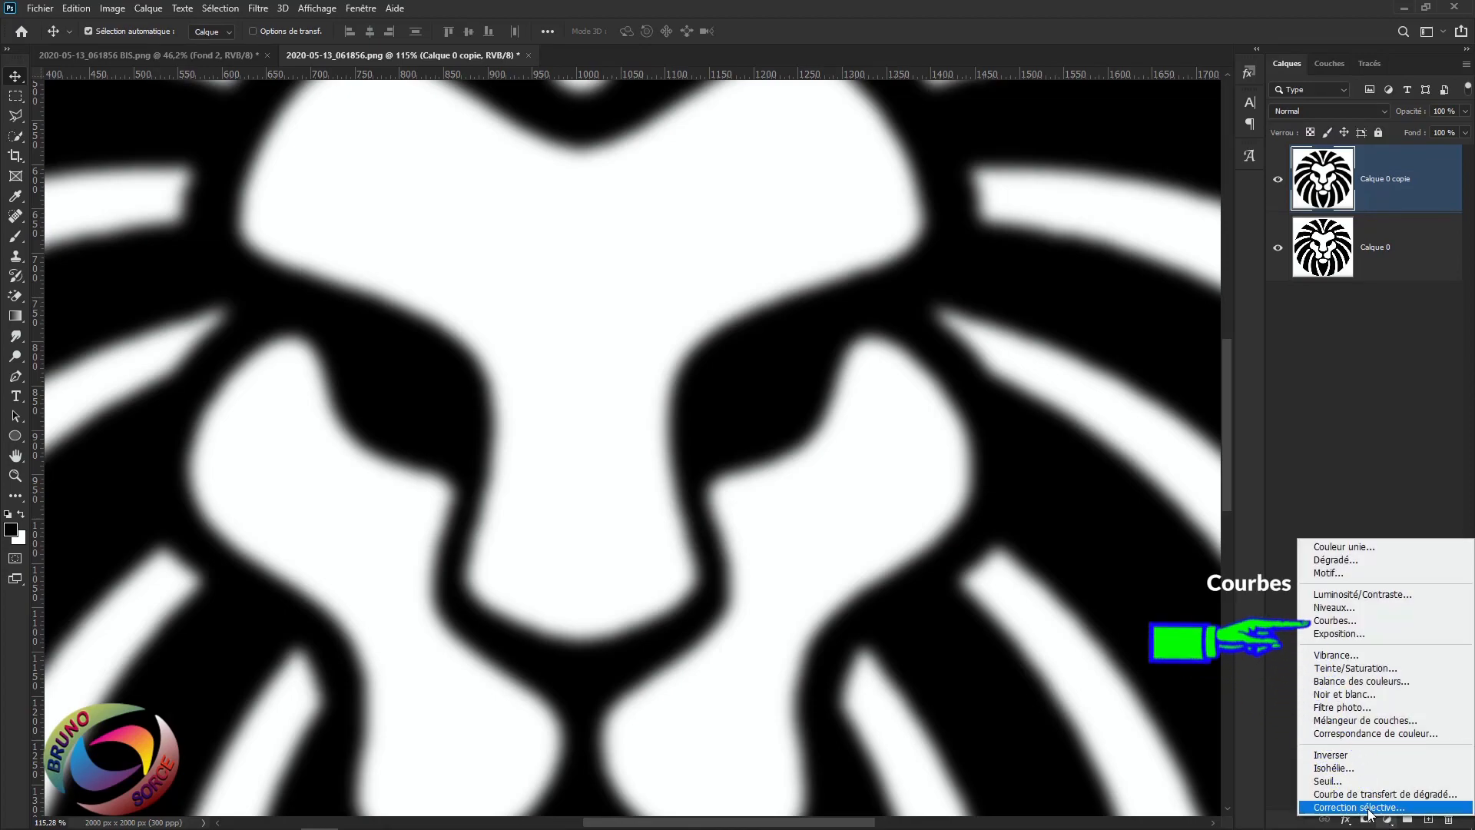
{"action": "left_click", "coordinate": [1333, 621]}
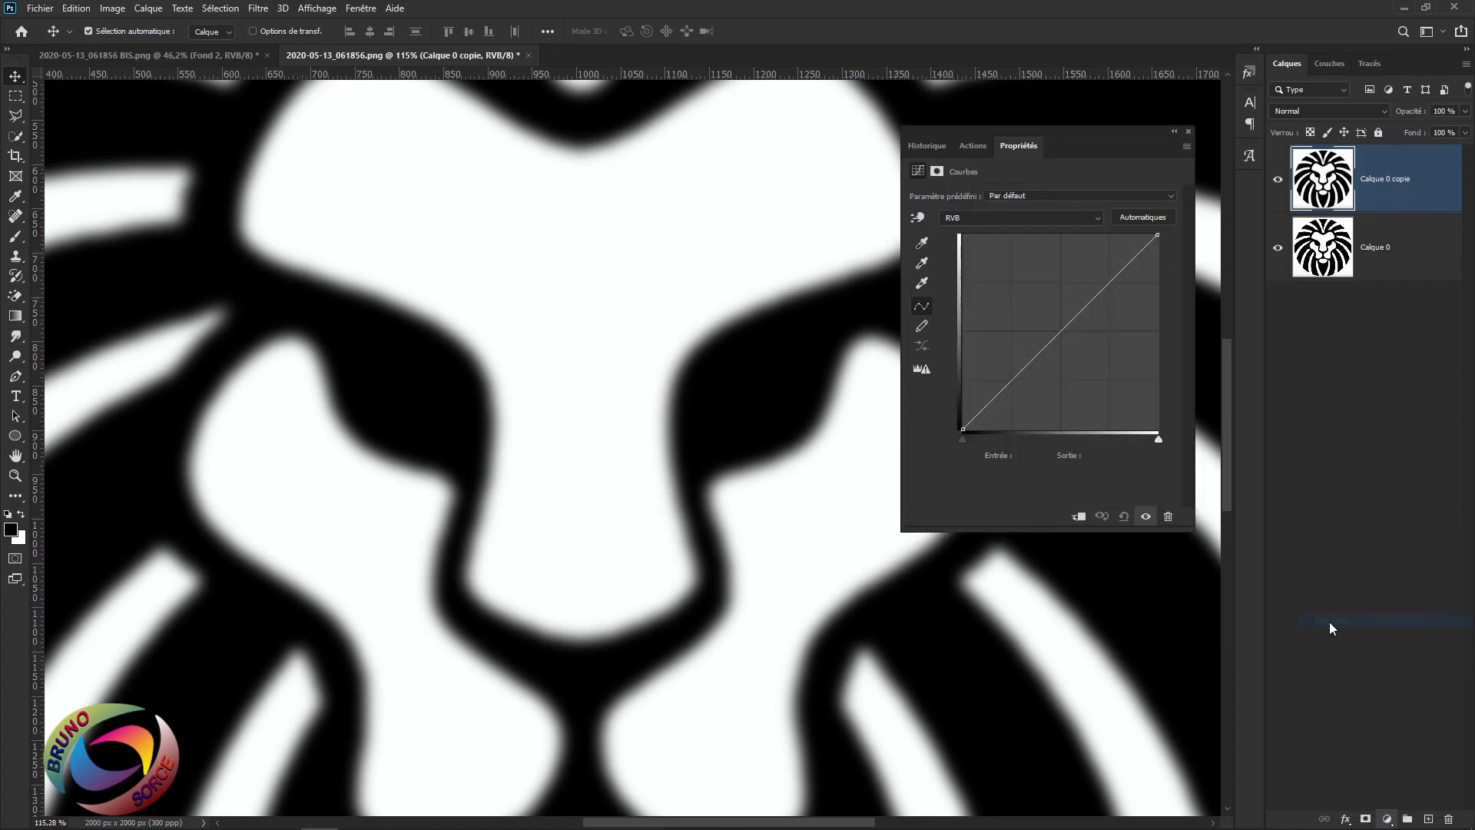
{"action": "left_click", "coordinate": [961, 438]}
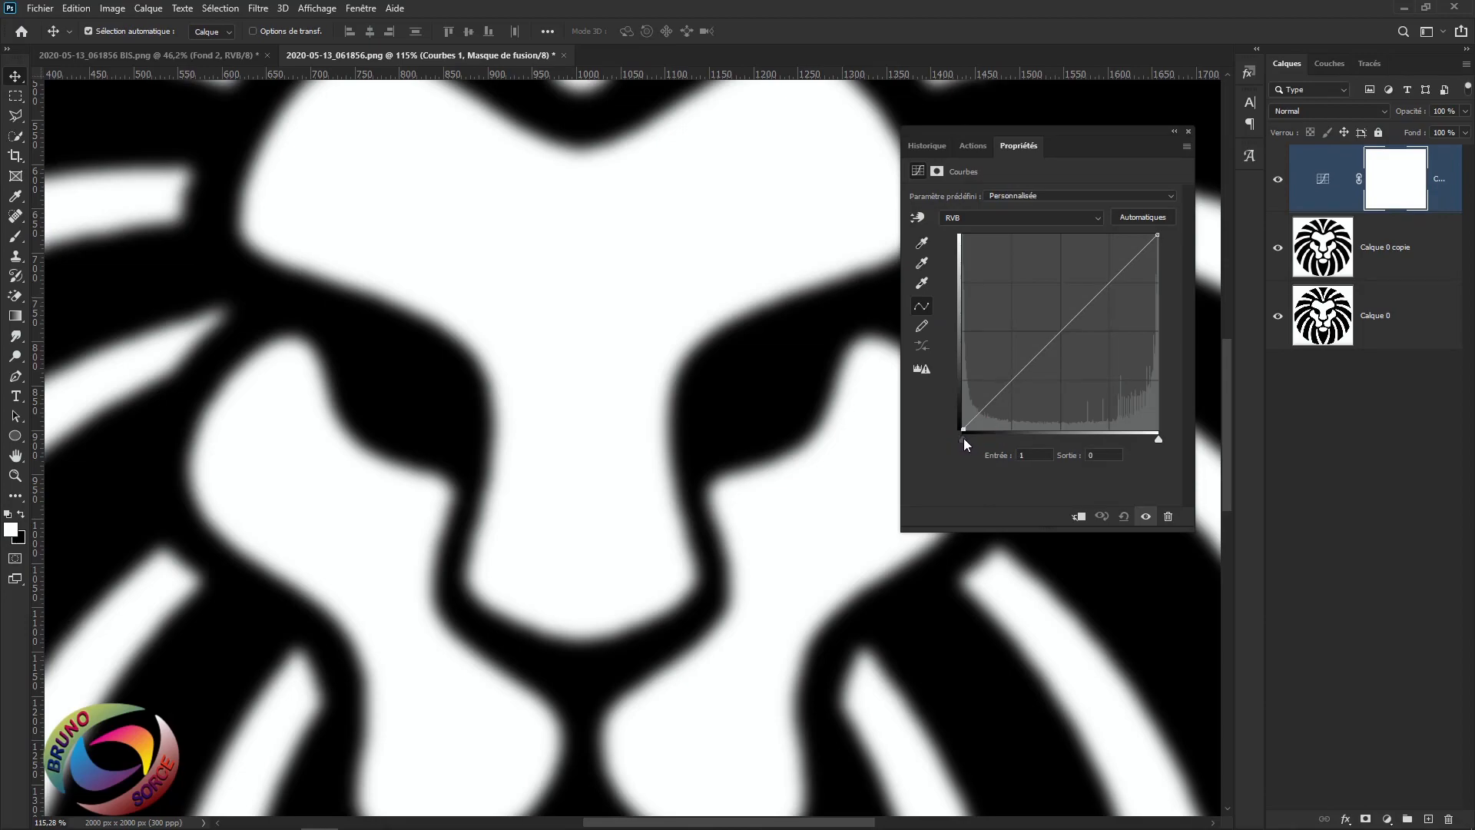
{"action": "left_click_drag", "start_coordinate": [964, 438], "coordinate": [1063, 455]}
Move the Curves white point to input 165 to sharpen the lion's blurred edges
{"action": "left_click", "coordinate": [1158, 440]}
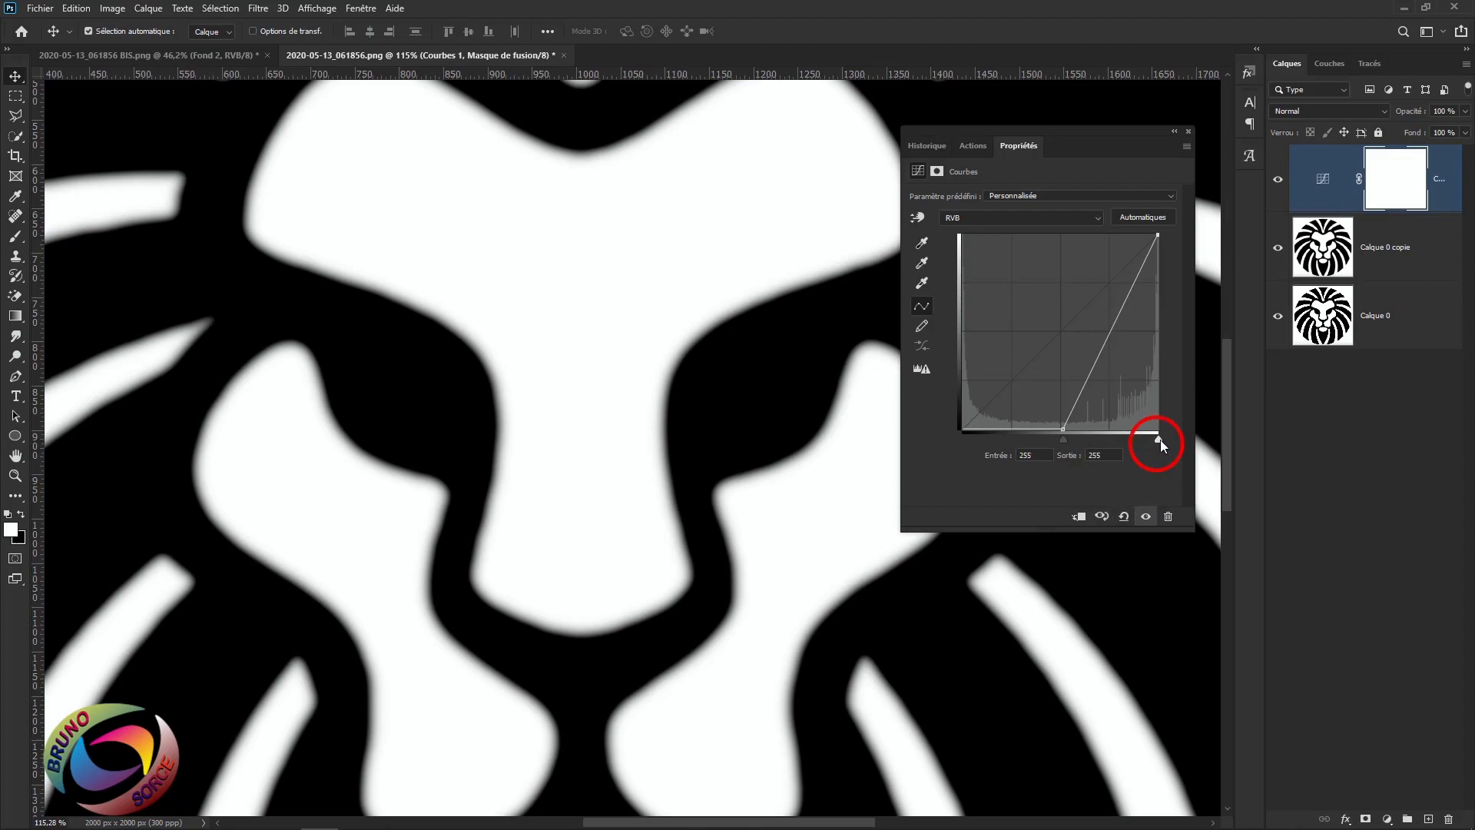
{"action": "left_click_drag", "start_coordinate": [1159, 440], "coordinate": [1092, 439]}
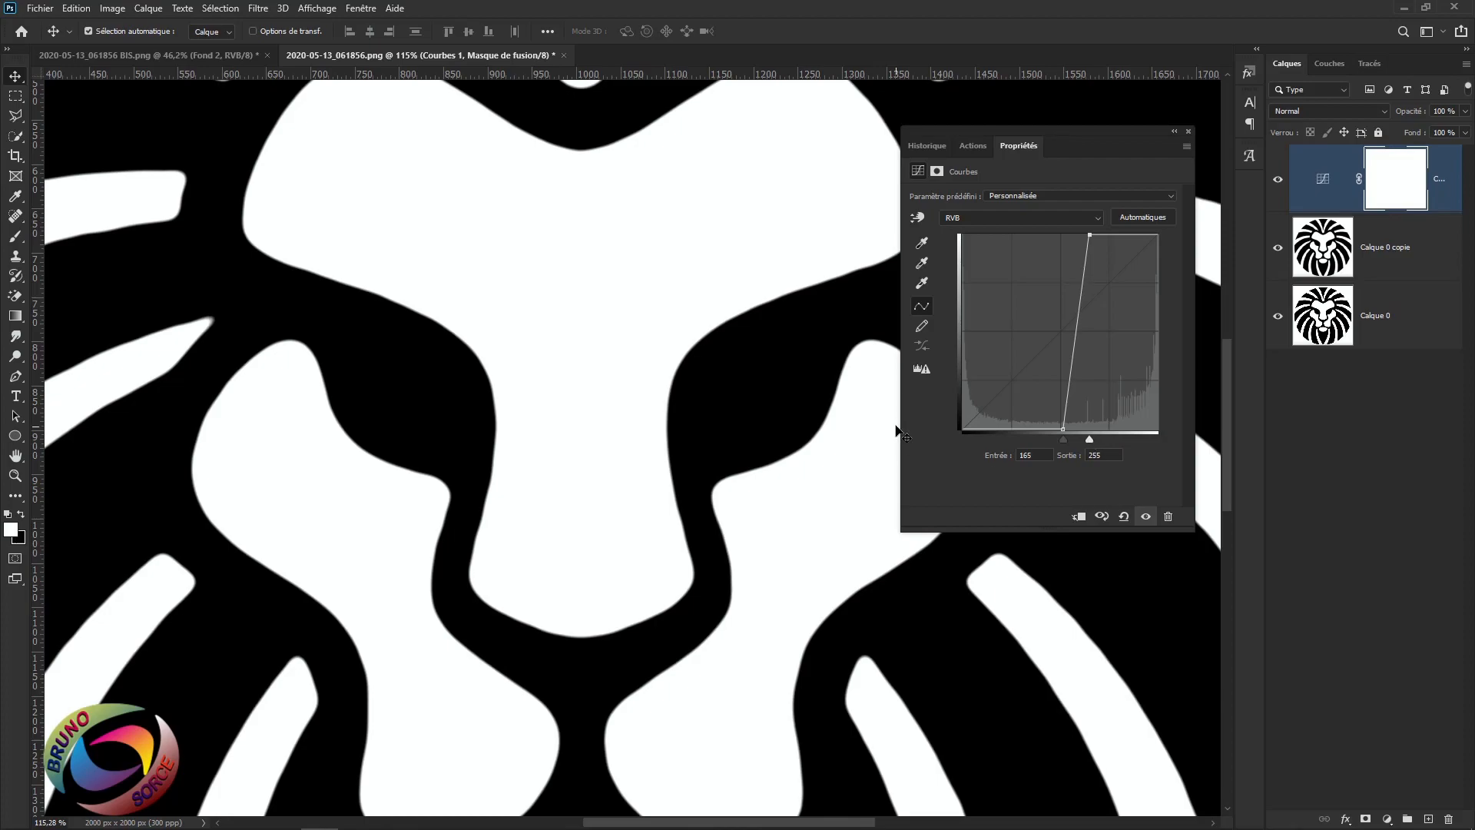
{"action": "left_click", "coordinate": [1188, 132]}
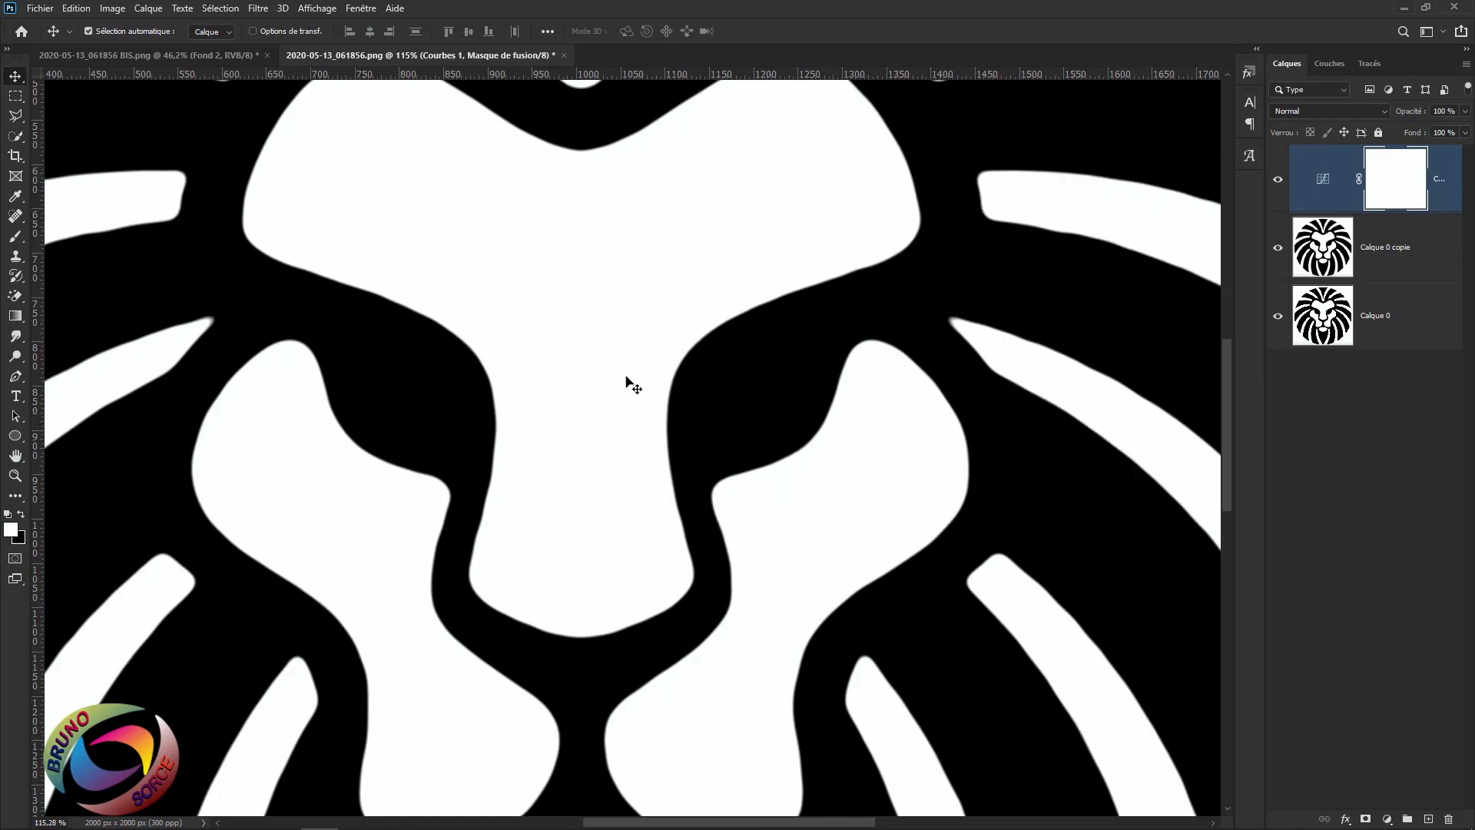
{"action": "scroll", "coordinate": [626, 442], "scroll_direction": "down", "scroll_amount": 5}
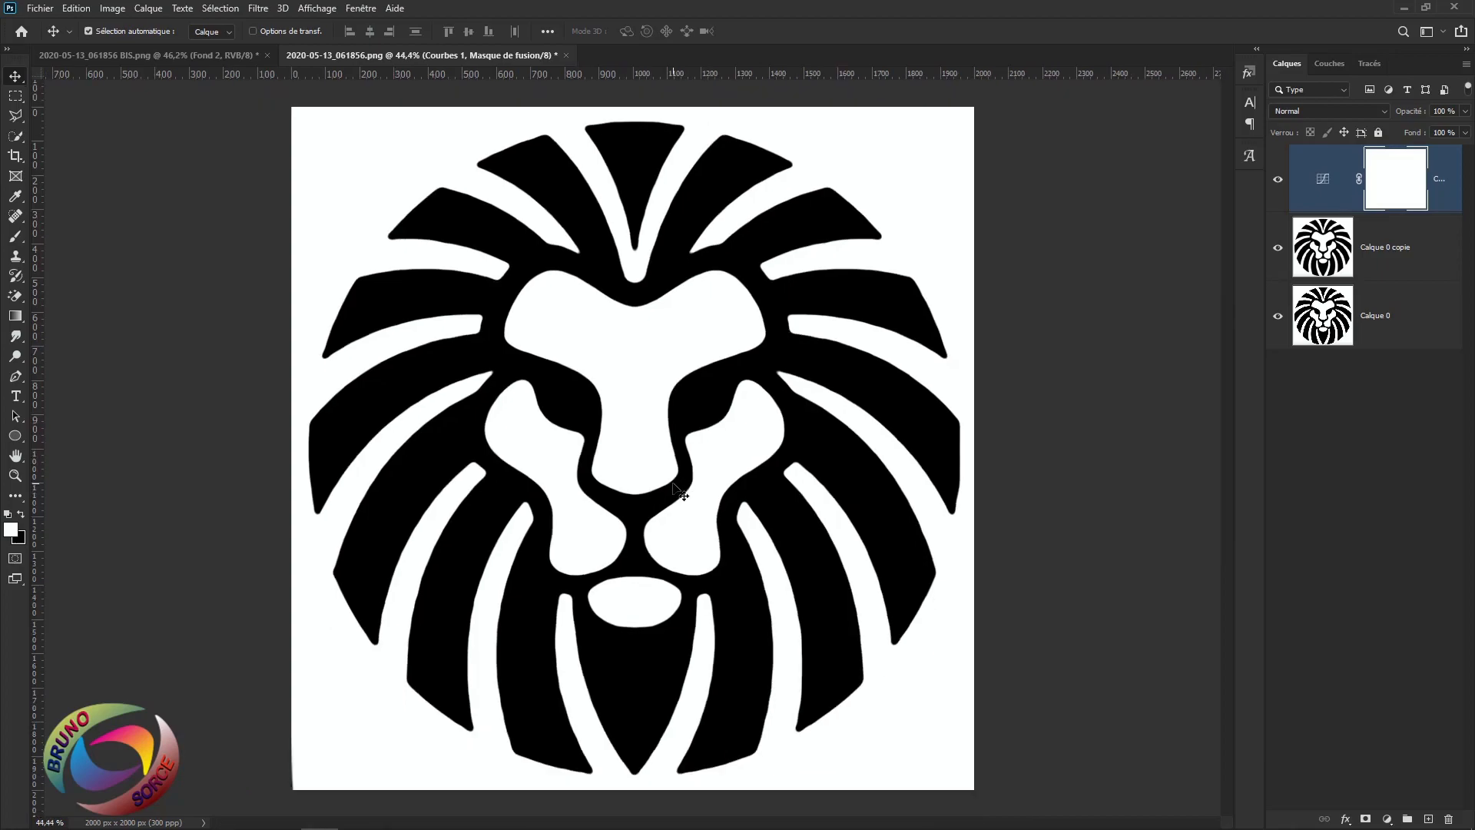
Stamp all visible layers into a new layer above the Curves adjustment and hide the layers beneath it
{"action": "scroll", "coordinate": [707, 484], "scroll_direction": "down", "scroll_amount": 1}
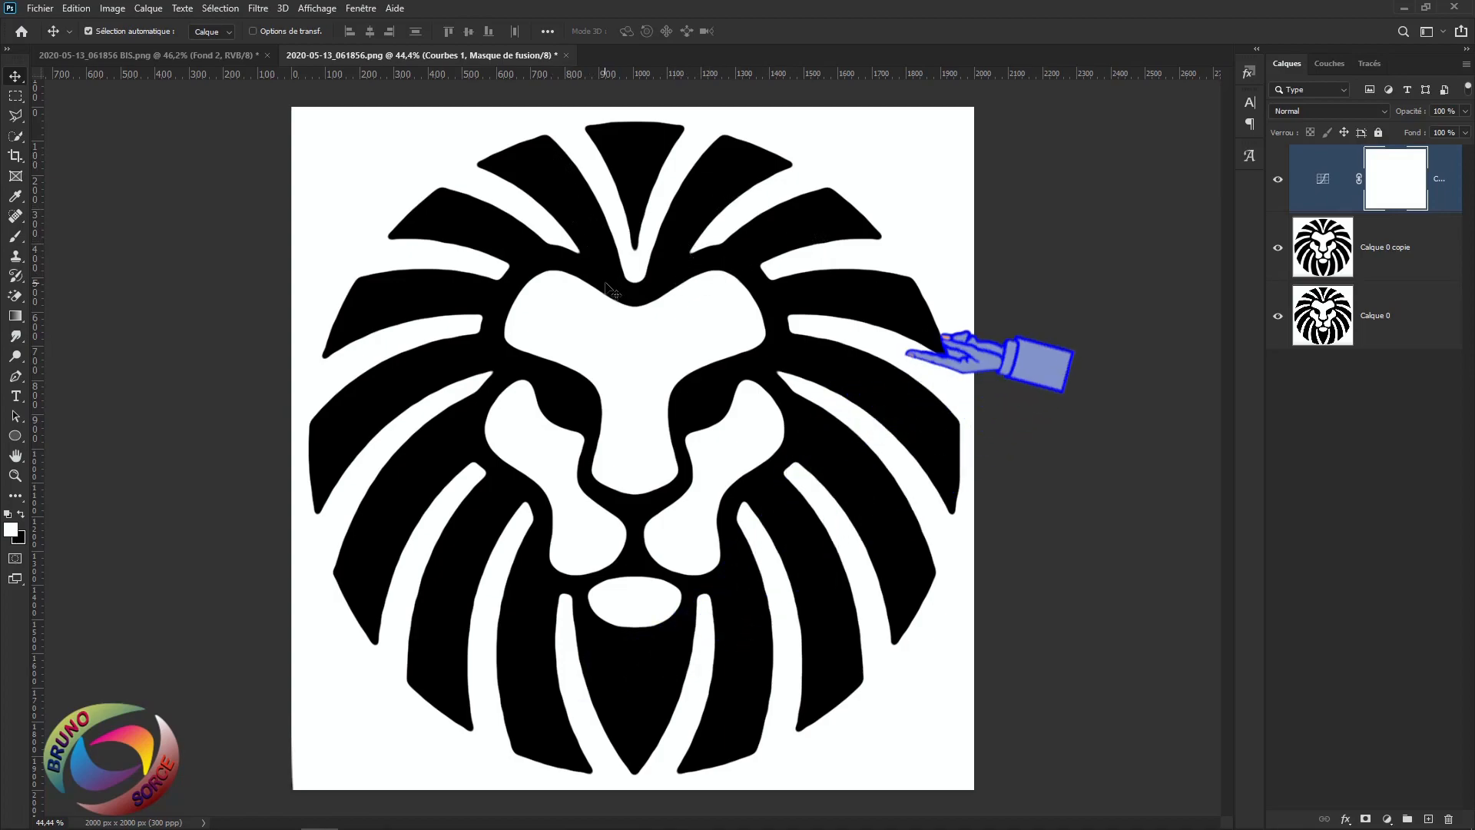
{"action": "left_click", "coordinate": [1443, 167]}
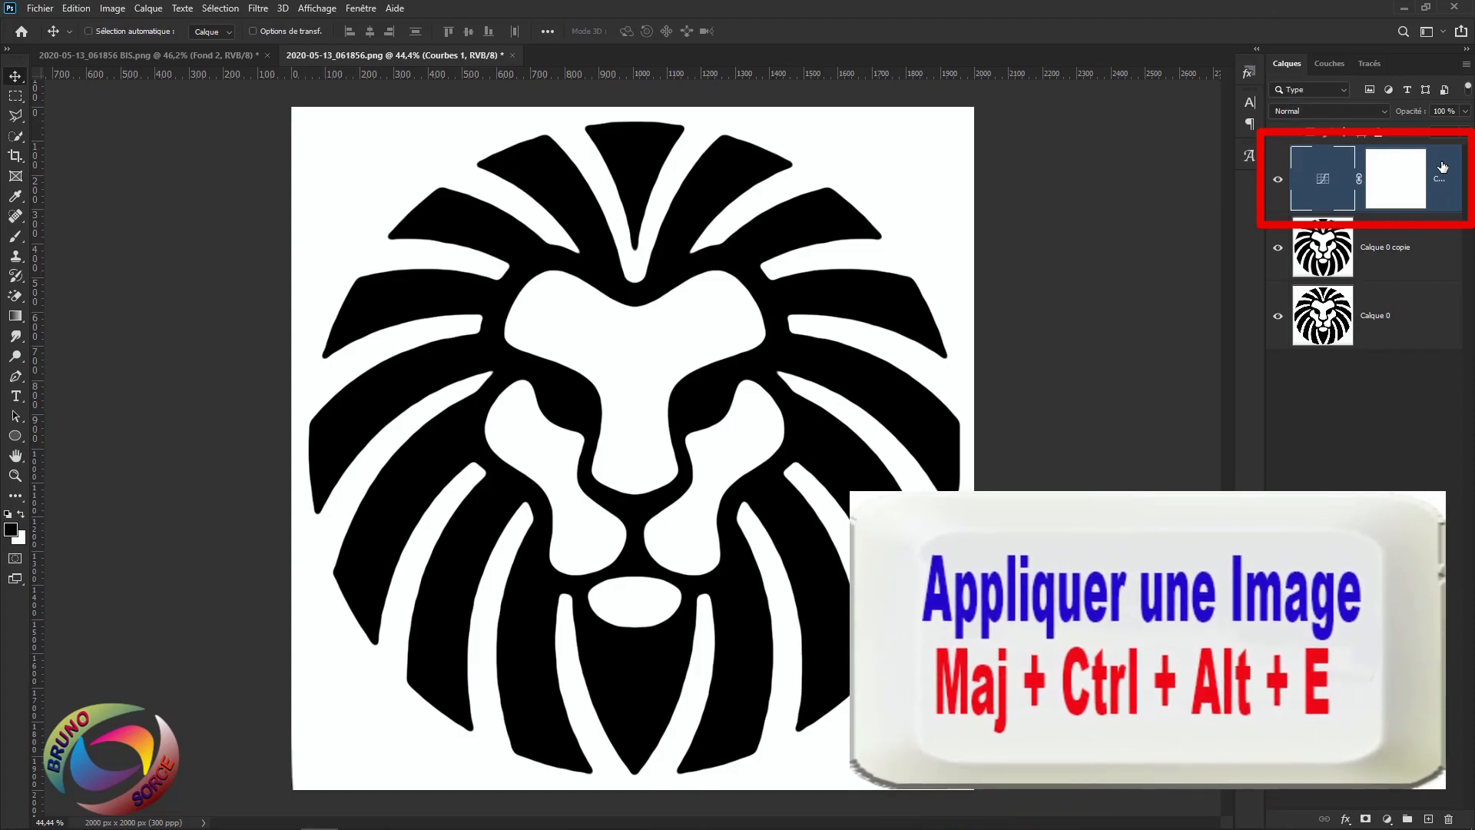
{"action": "key", "text": "shift+ctrl+alt+e"}
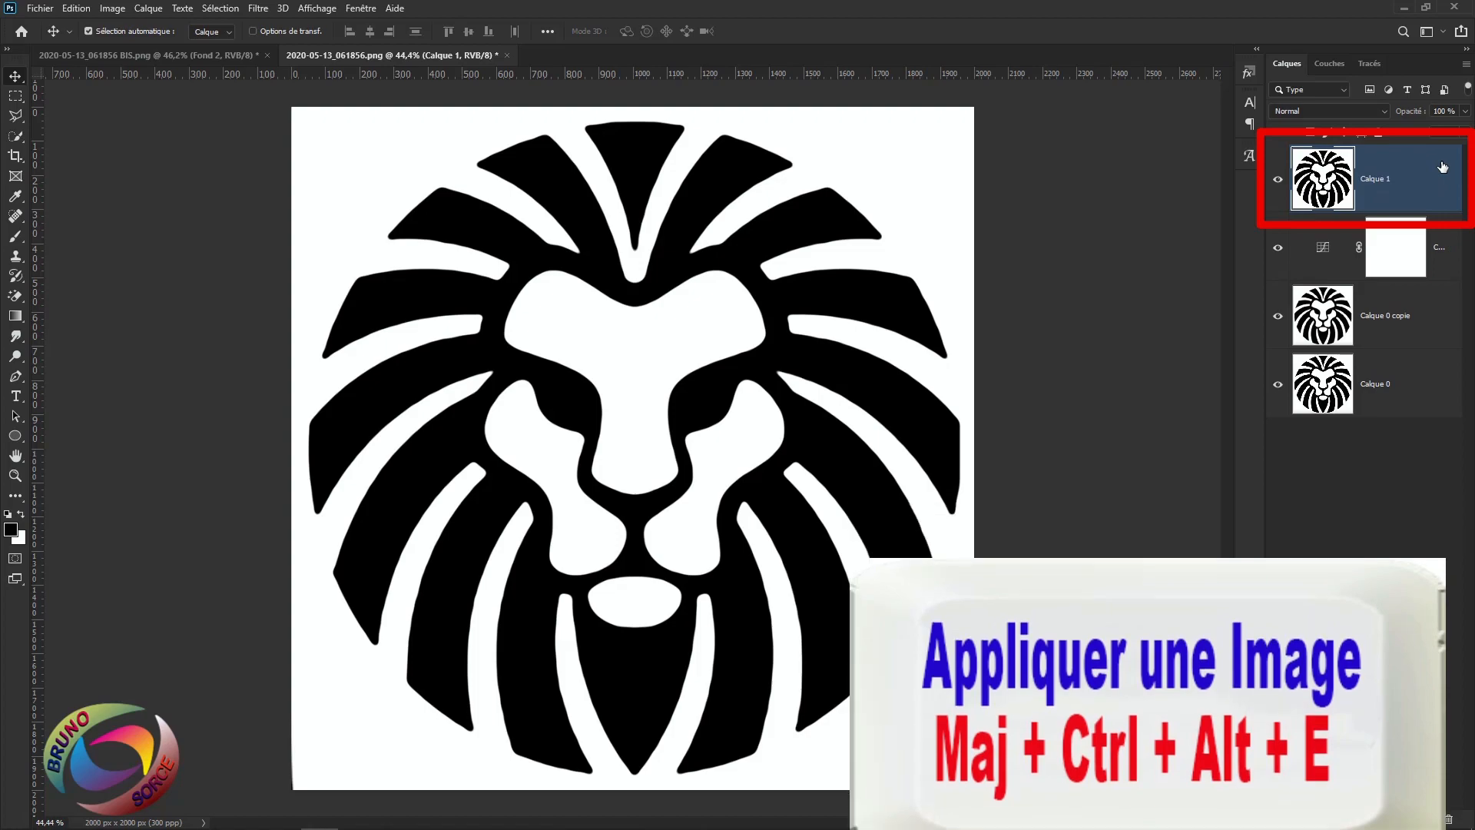
{"action": "left_click", "coordinate": [1277, 316]}
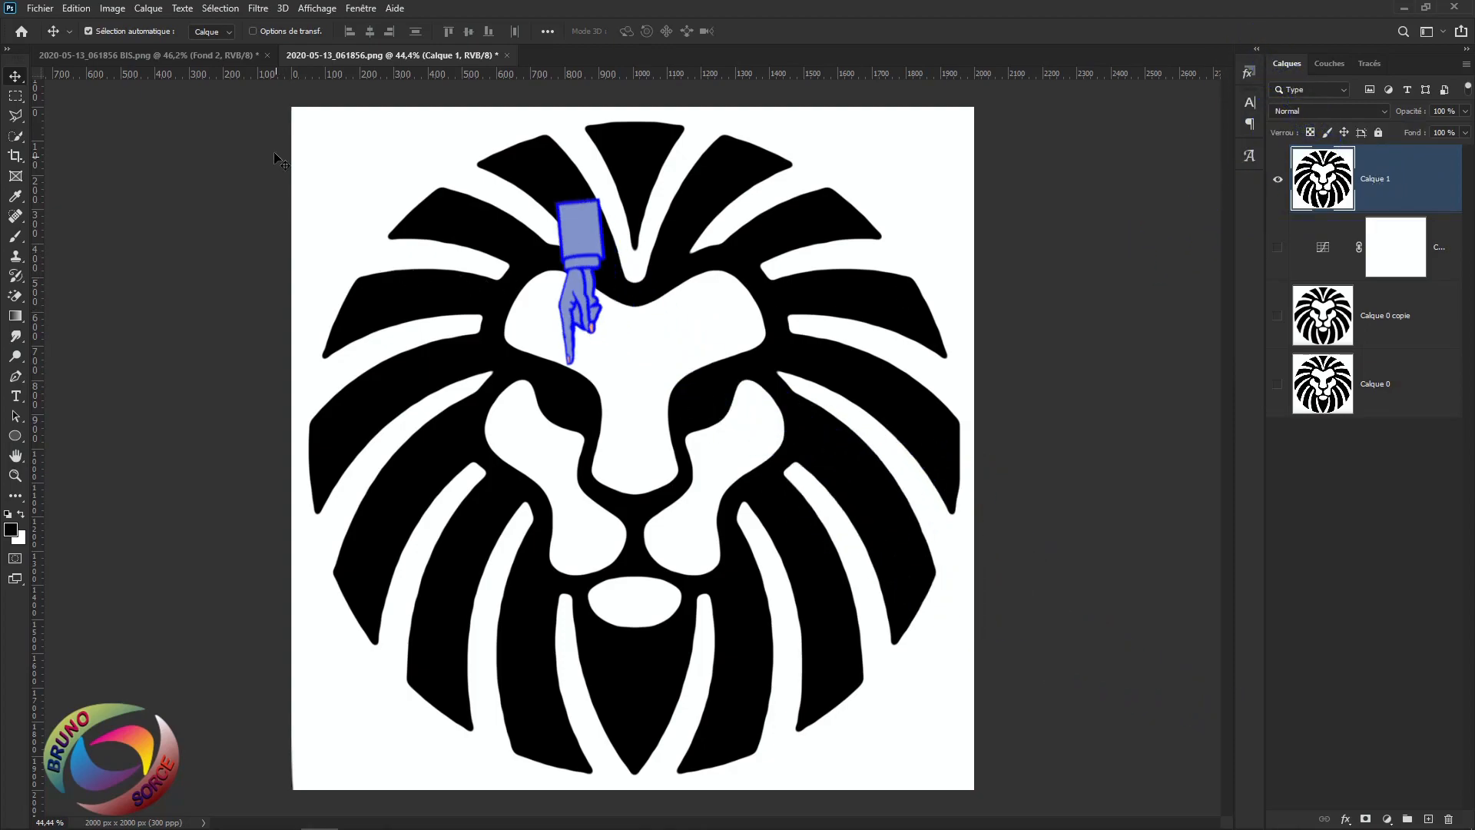
Select the light tones (Tons clairs) of Calque 1 with Color Range
{"action": "left_click", "coordinate": [218, 9]}
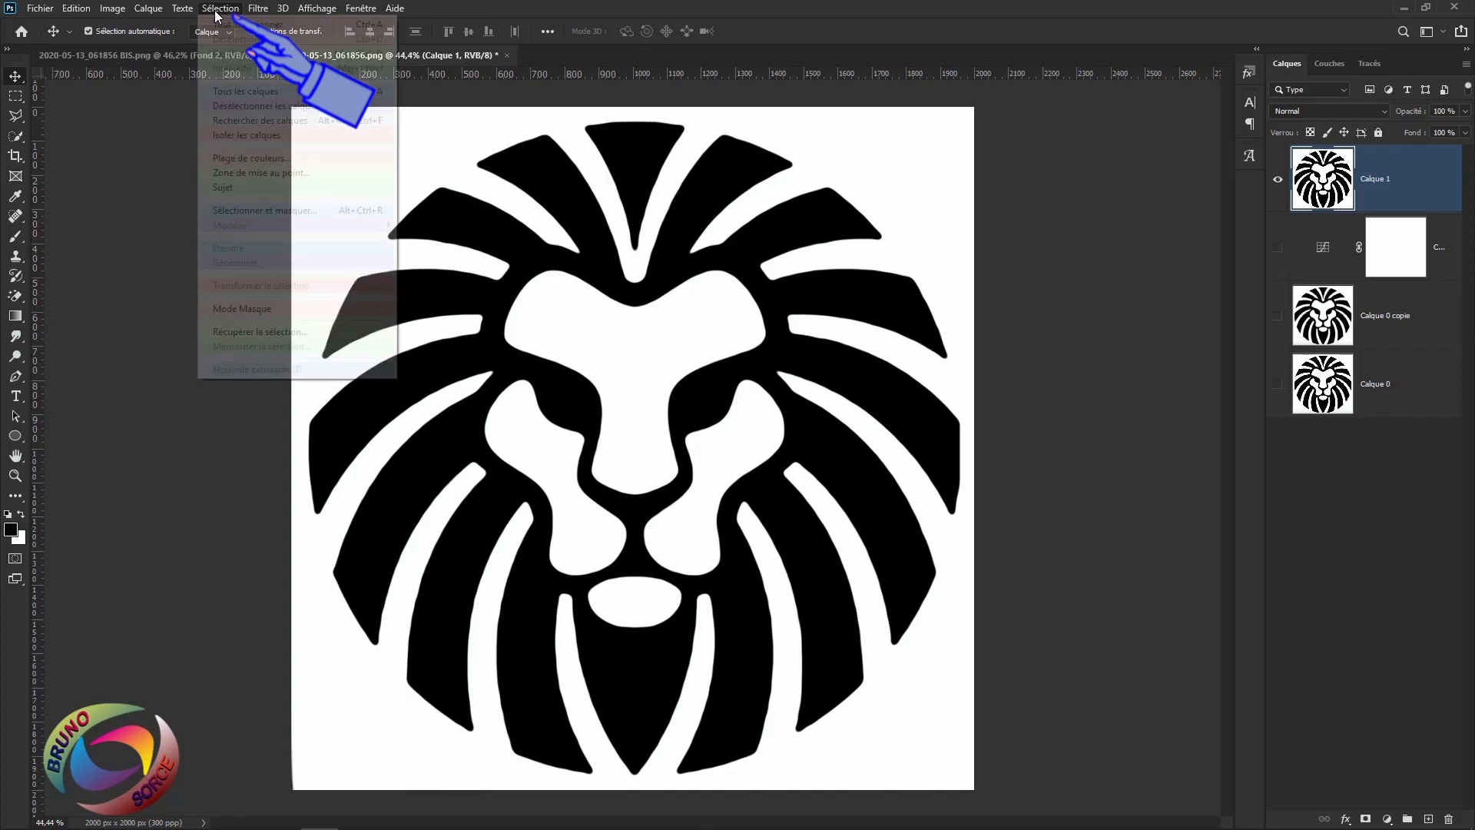
{"action": "left_click", "coordinate": [239, 159]}
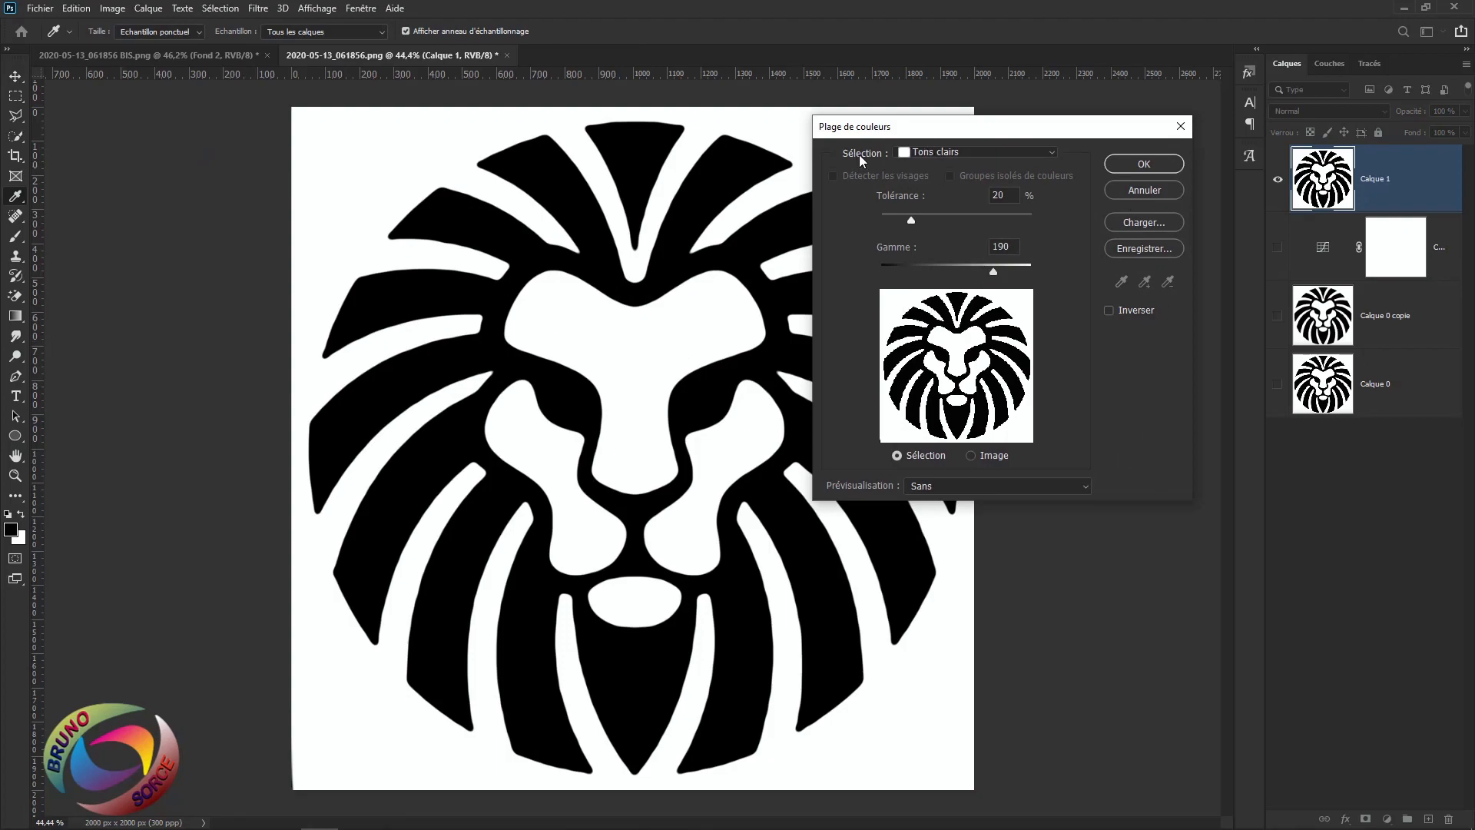
{"action": "left_click", "coordinate": [969, 152]}
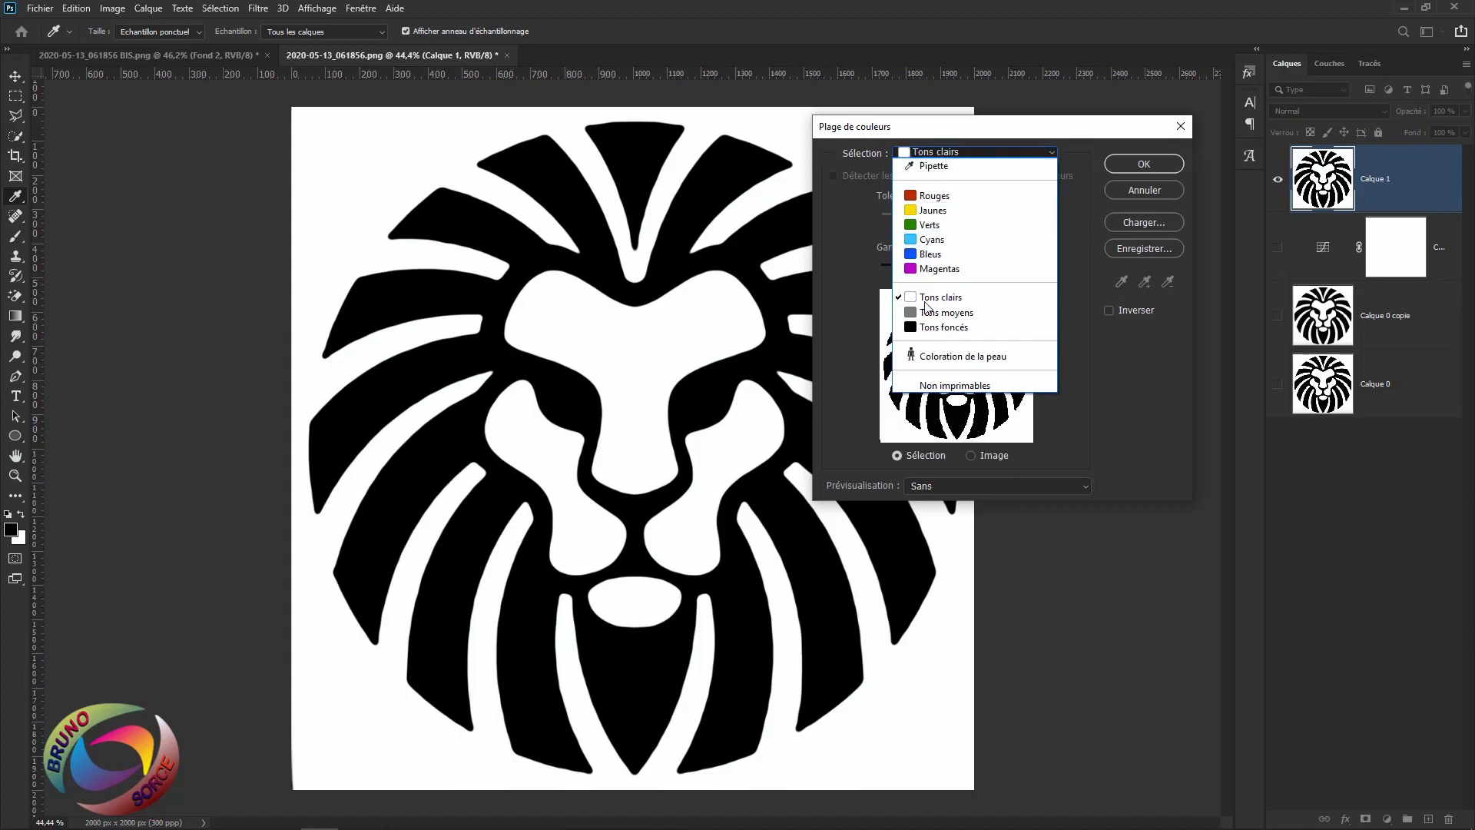
{"action": "left_click", "coordinate": [910, 297]}
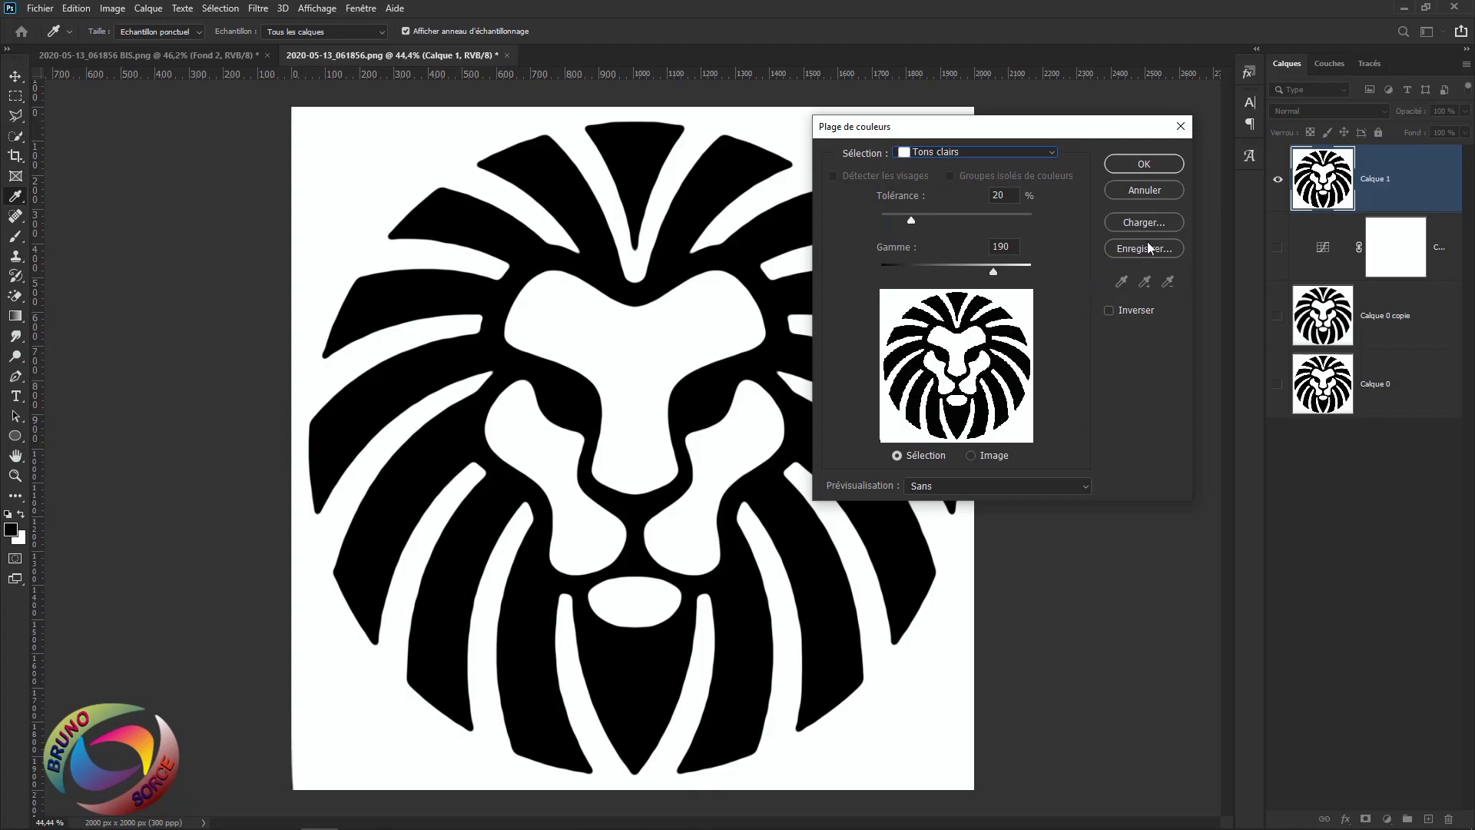
{"action": "left_click", "coordinate": [1143, 163]}
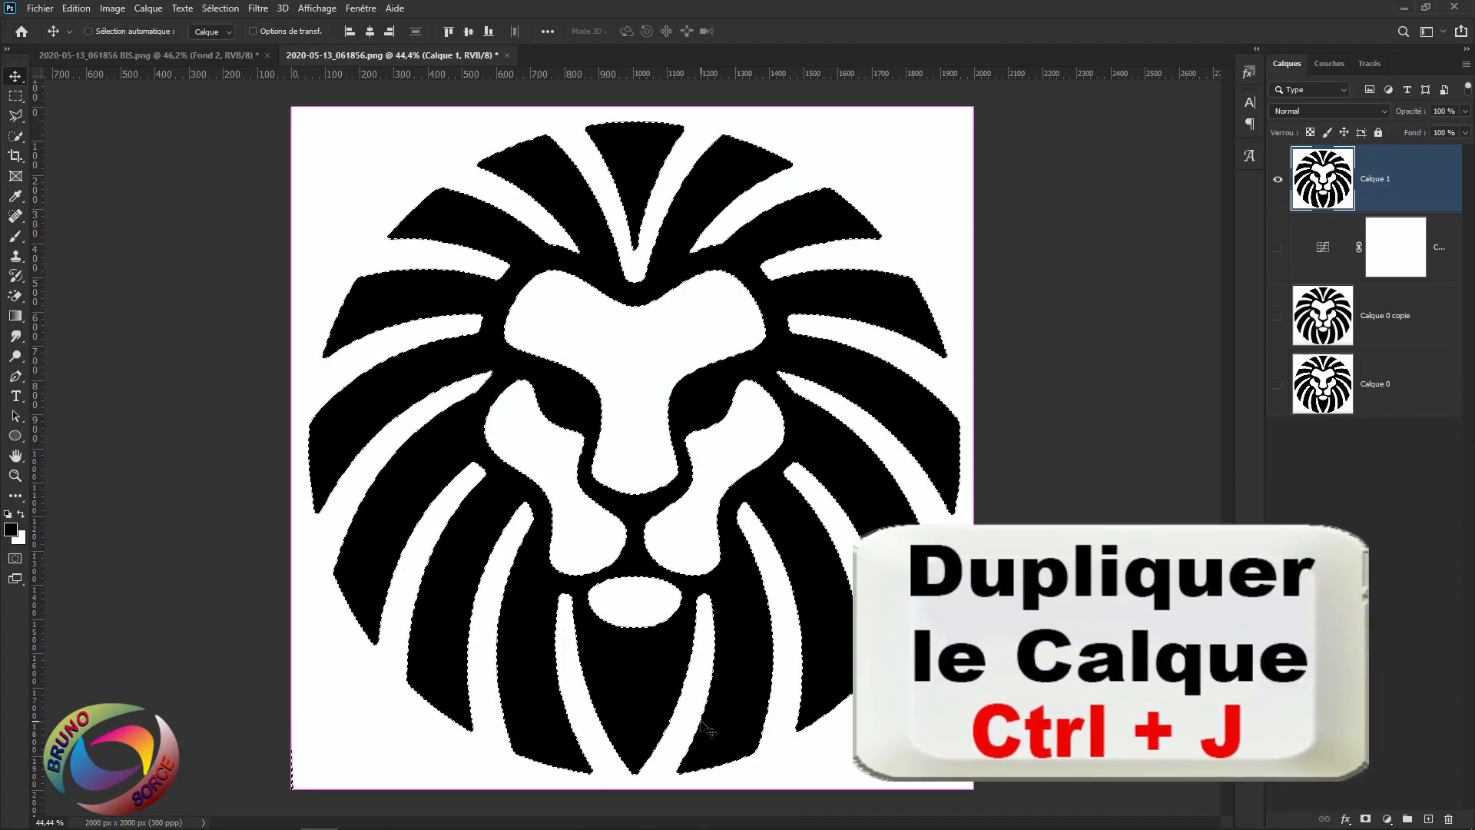
Copy the black lion shapes from the selection onto a new layer and hide Calque 1
{"action": "key", "text": "ctrl+j"}
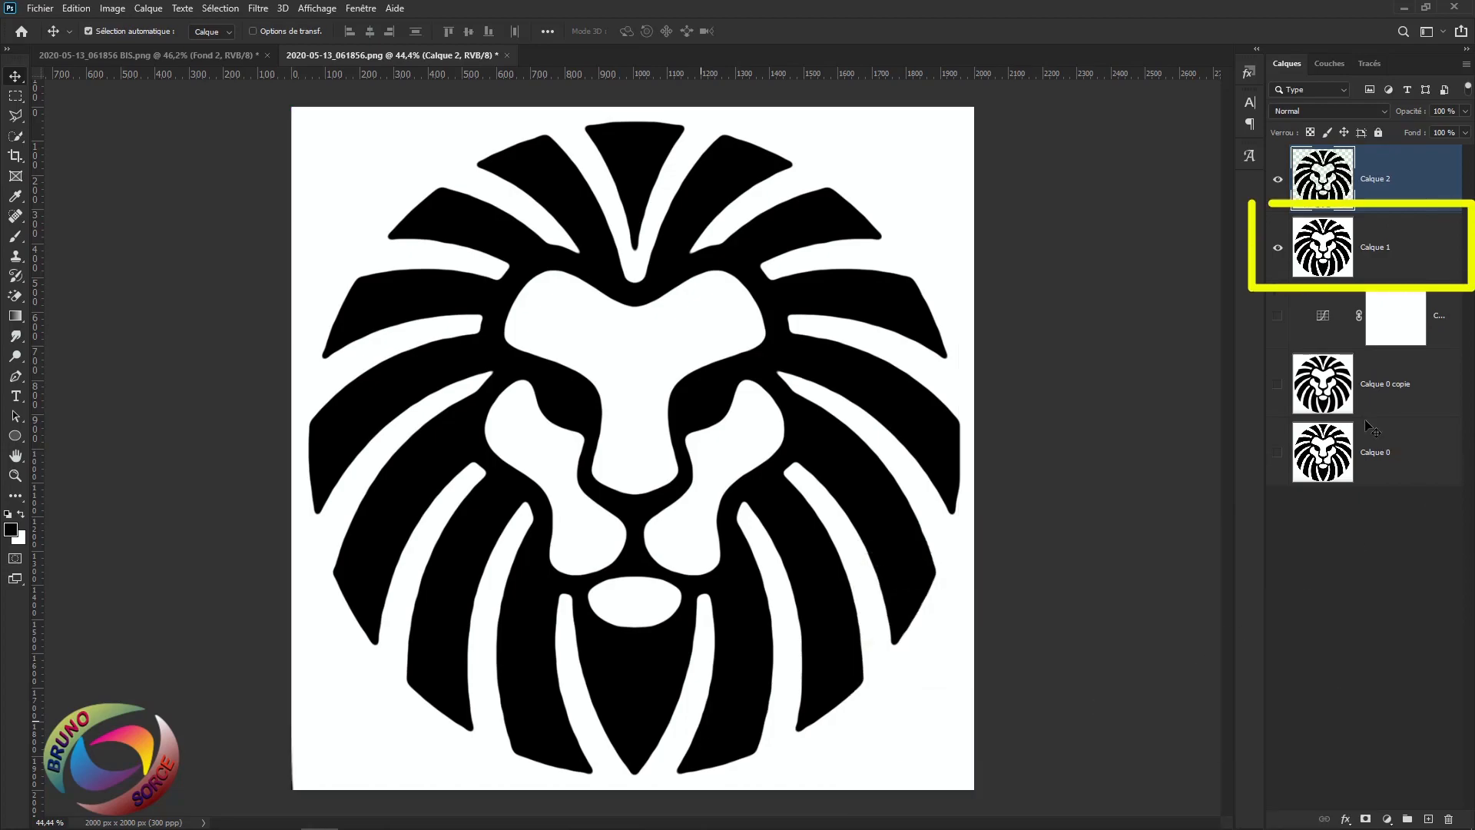
{"action": "left_click", "coordinate": [1278, 248]}
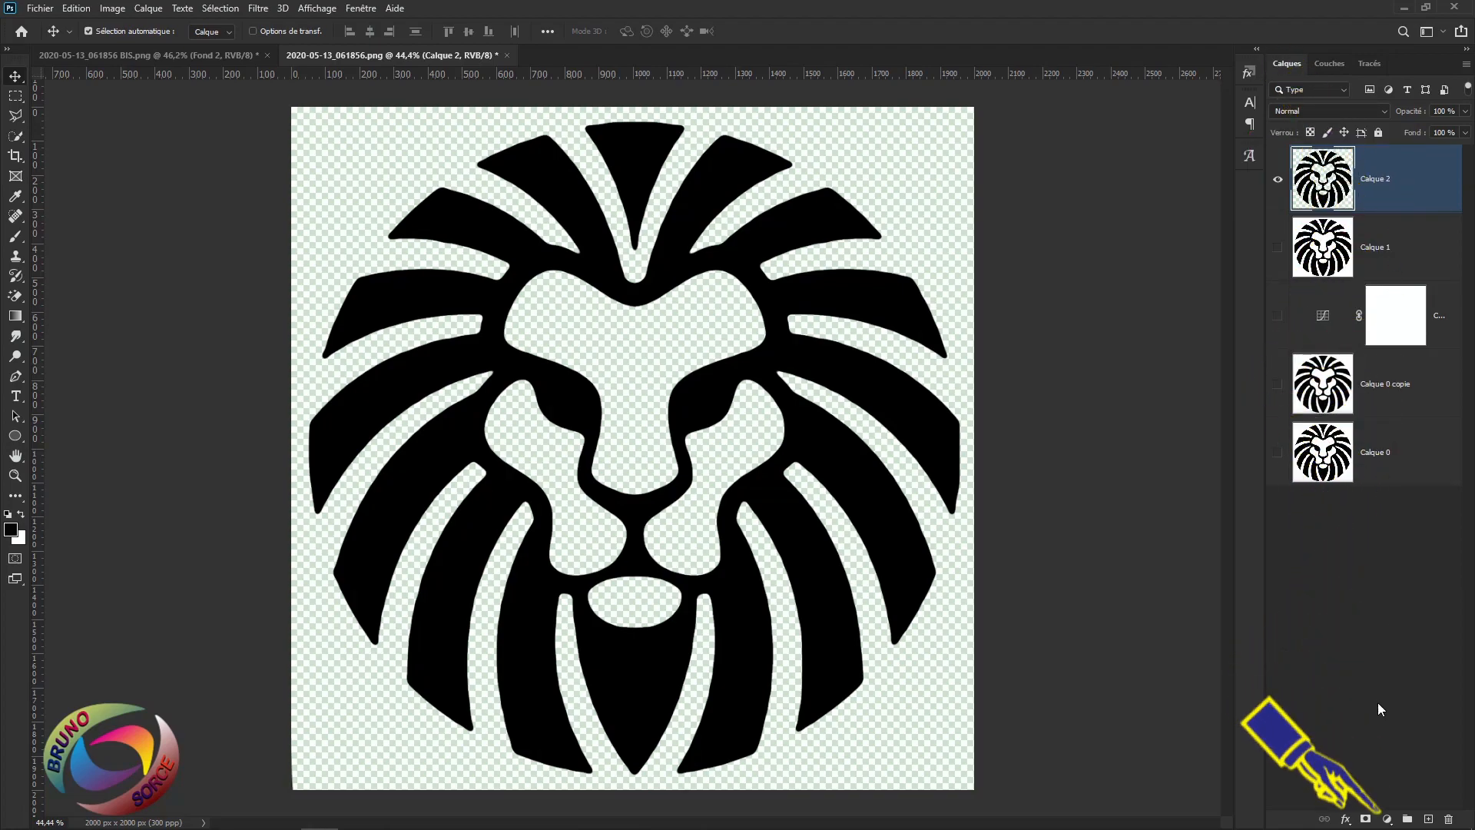
Add a Hue/Saturation adjustment layer above Calque 2 and clip it to that layer
{"action": "left_click", "coordinate": [1386, 819]}
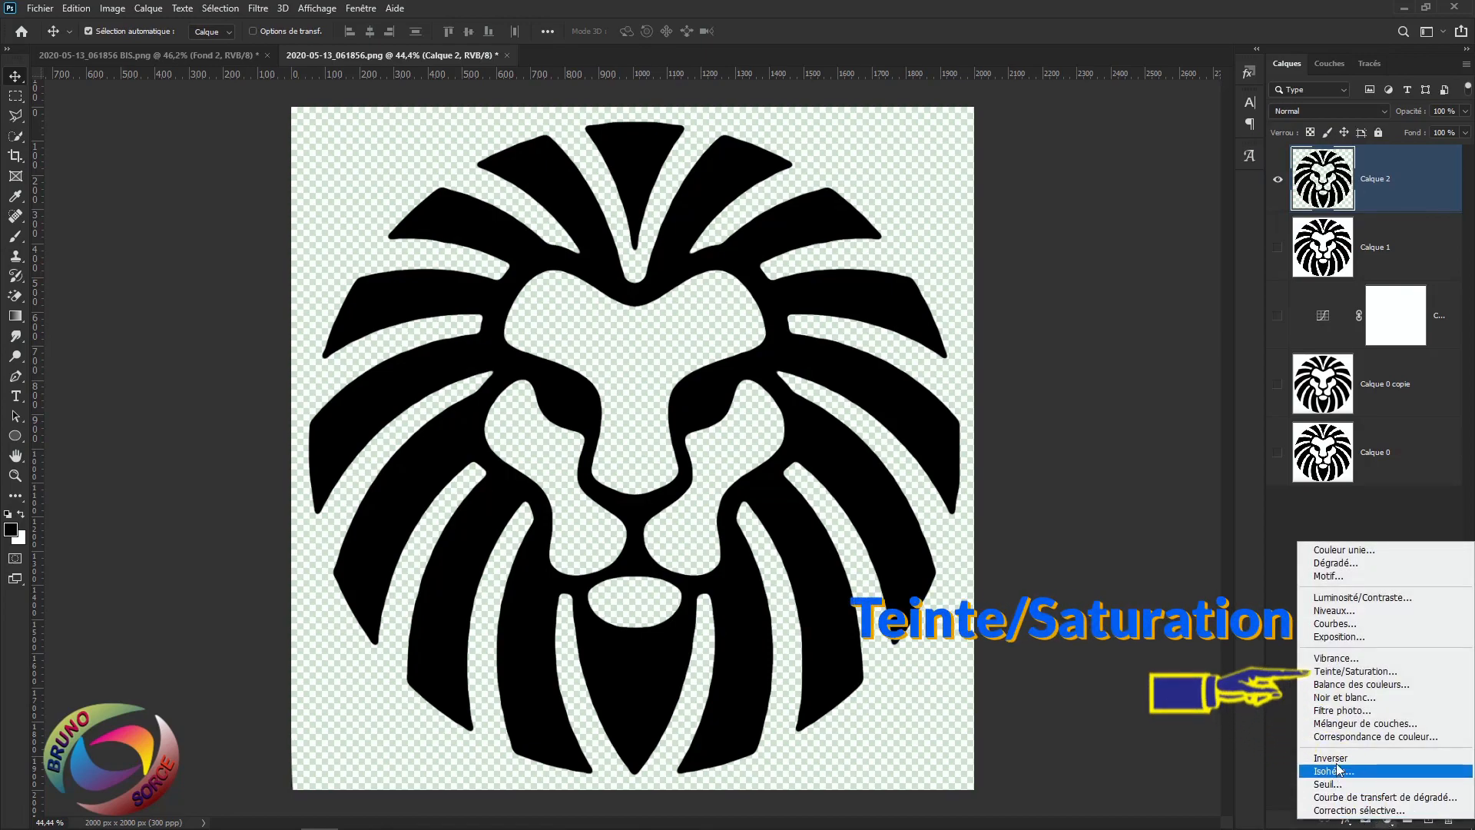
{"action": "left_click", "coordinate": [1337, 673]}
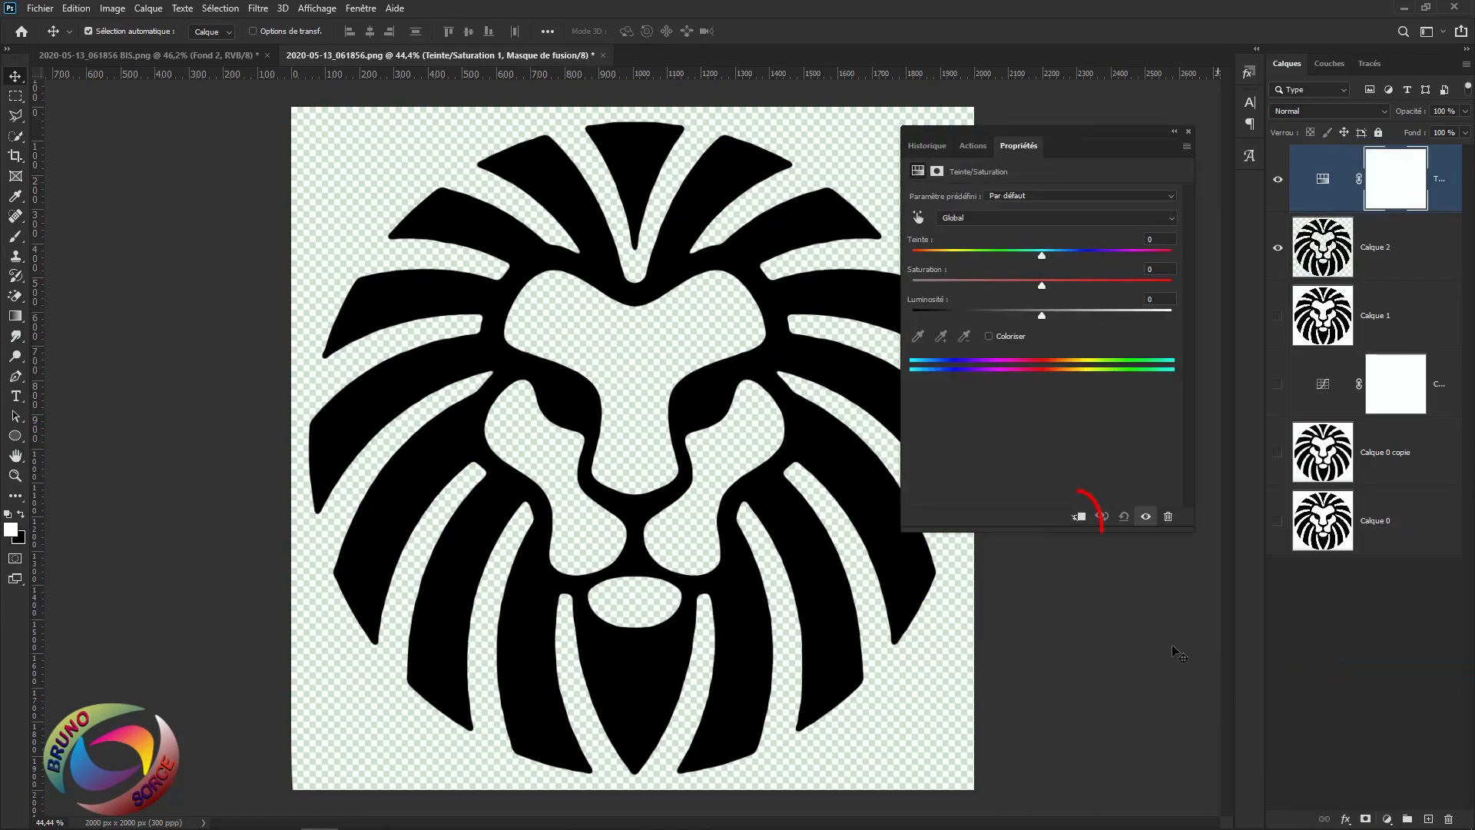
{"action": "left_click", "coordinate": [1078, 517]}
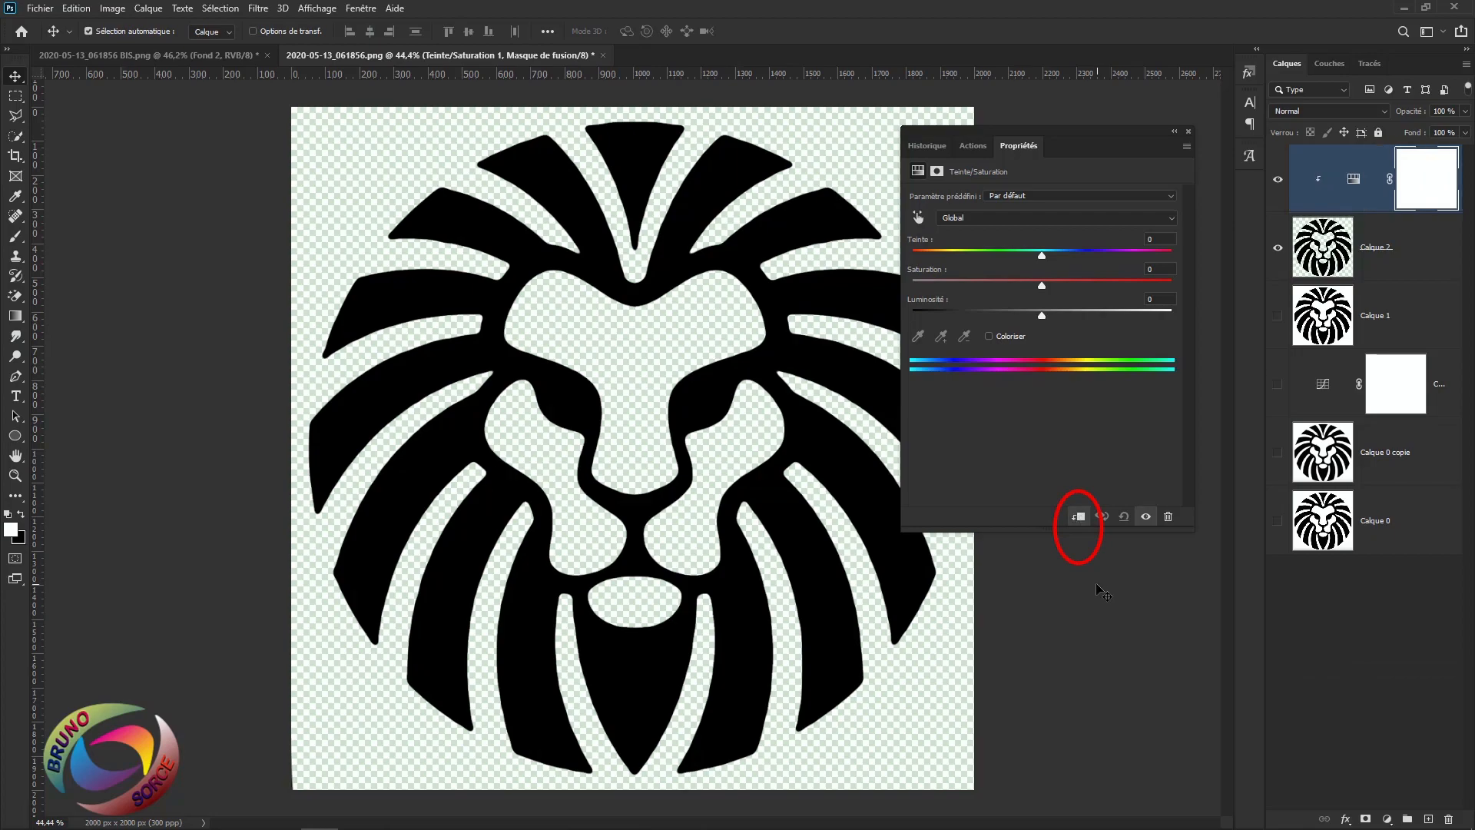
Colorize the lion purple with hue 276, saturation 100 and lightness +22 in the Hue/Saturation adjustment
{"action": "left_click", "coordinate": [989, 336]}
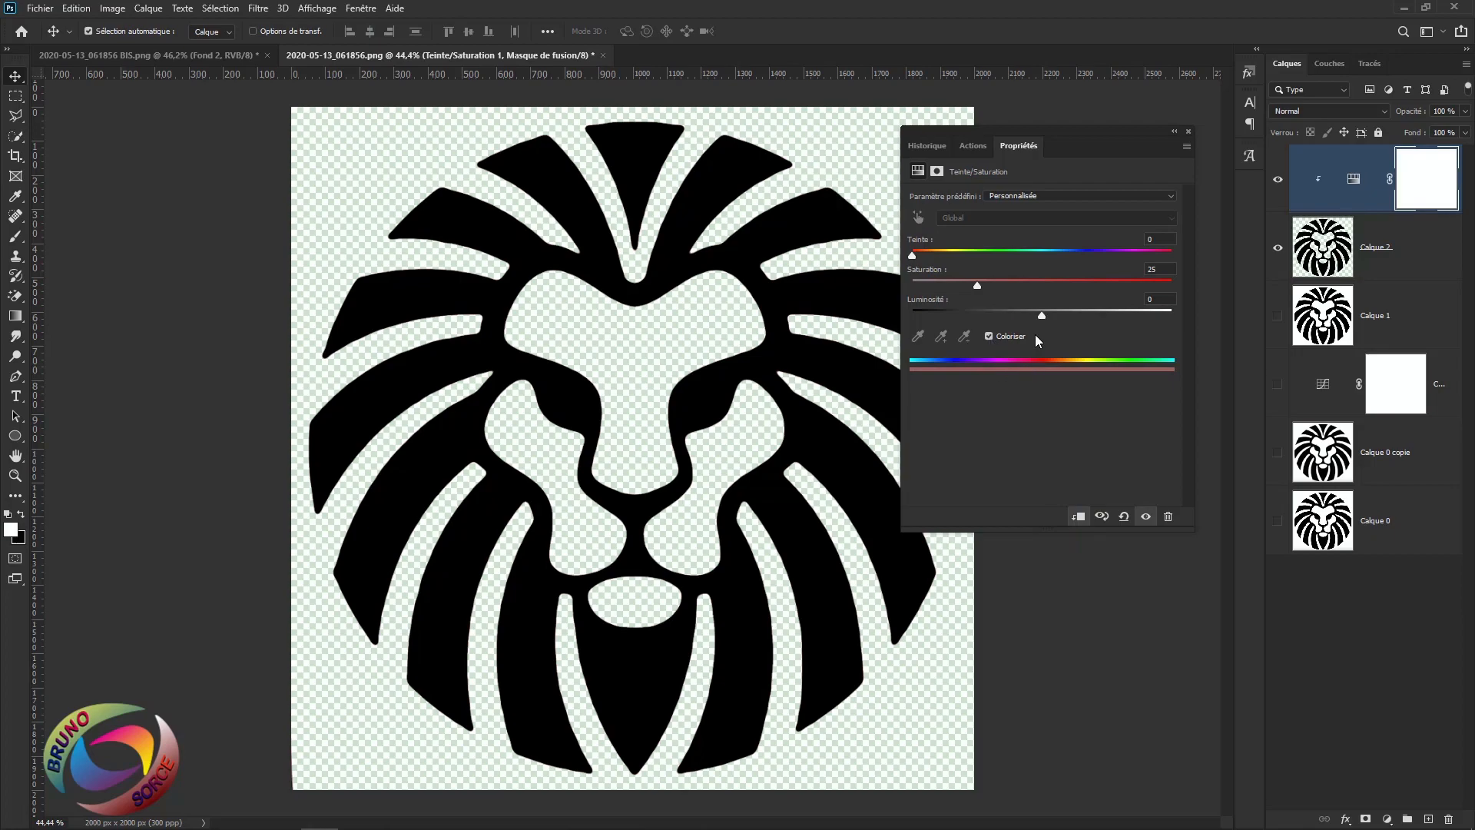
{"action": "left_click_drag", "start_coordinate": [1043, 312], "coordinate": [1067, 314]}
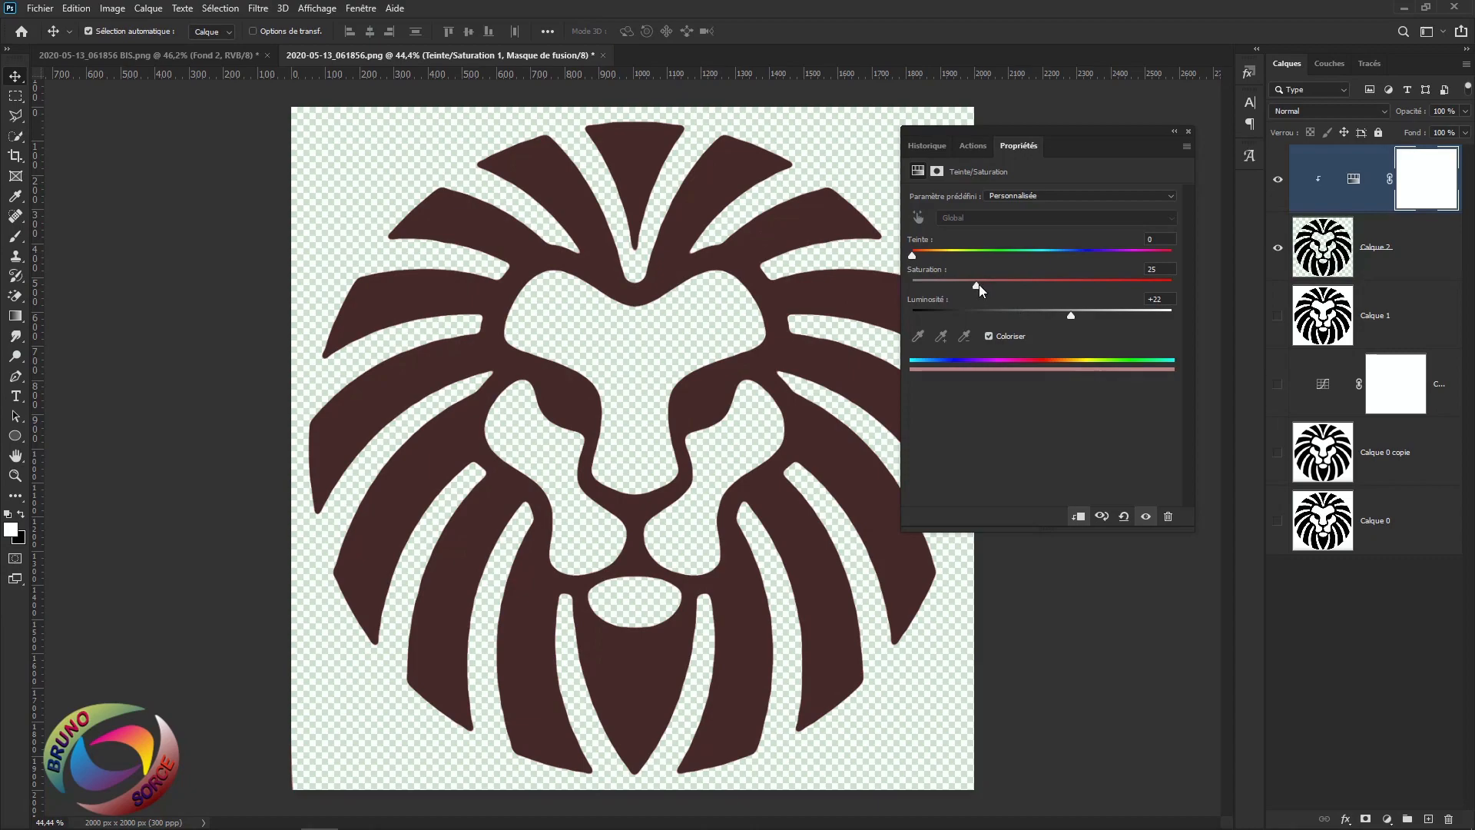
{"action": "left_click_drag", "start_coordinate": [976, 284], "coordinate": [1181, 292]}
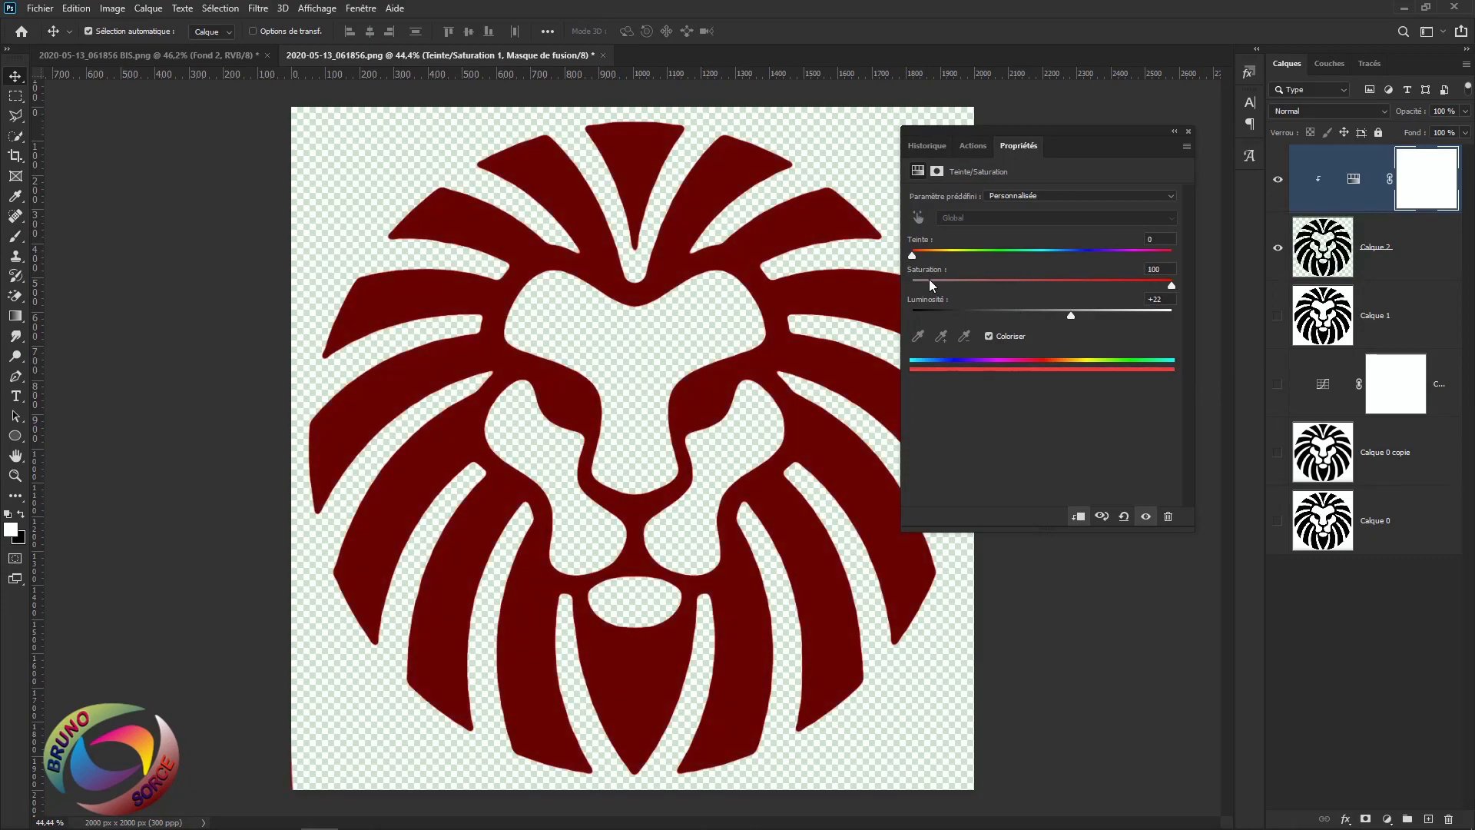
{"action": "left_click_drag", "start_coordinate": [914, 255], "coordinate": [1110, 258]}
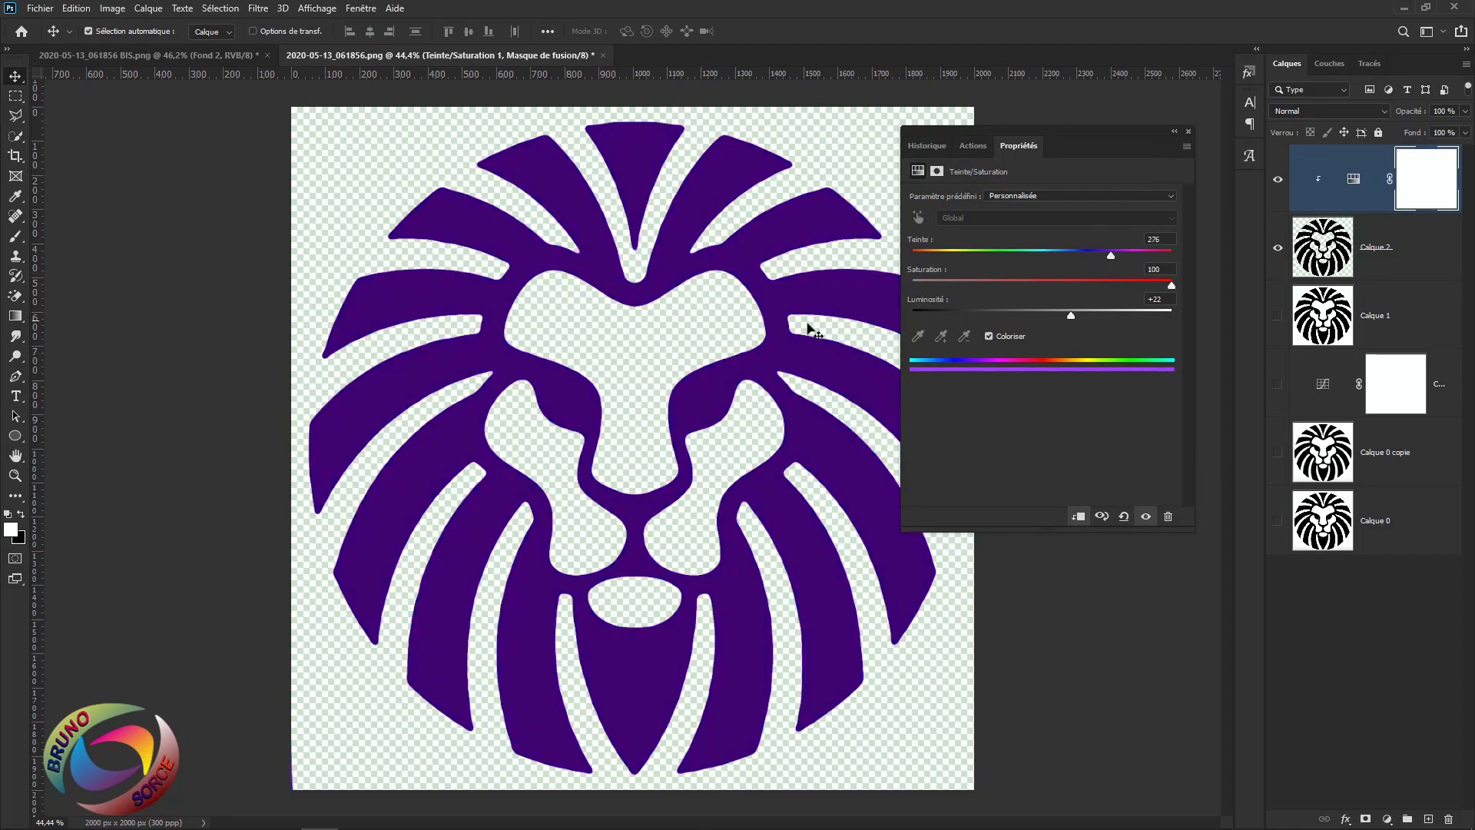
{"action": "left_click", "coordinate": [1189, 131]}
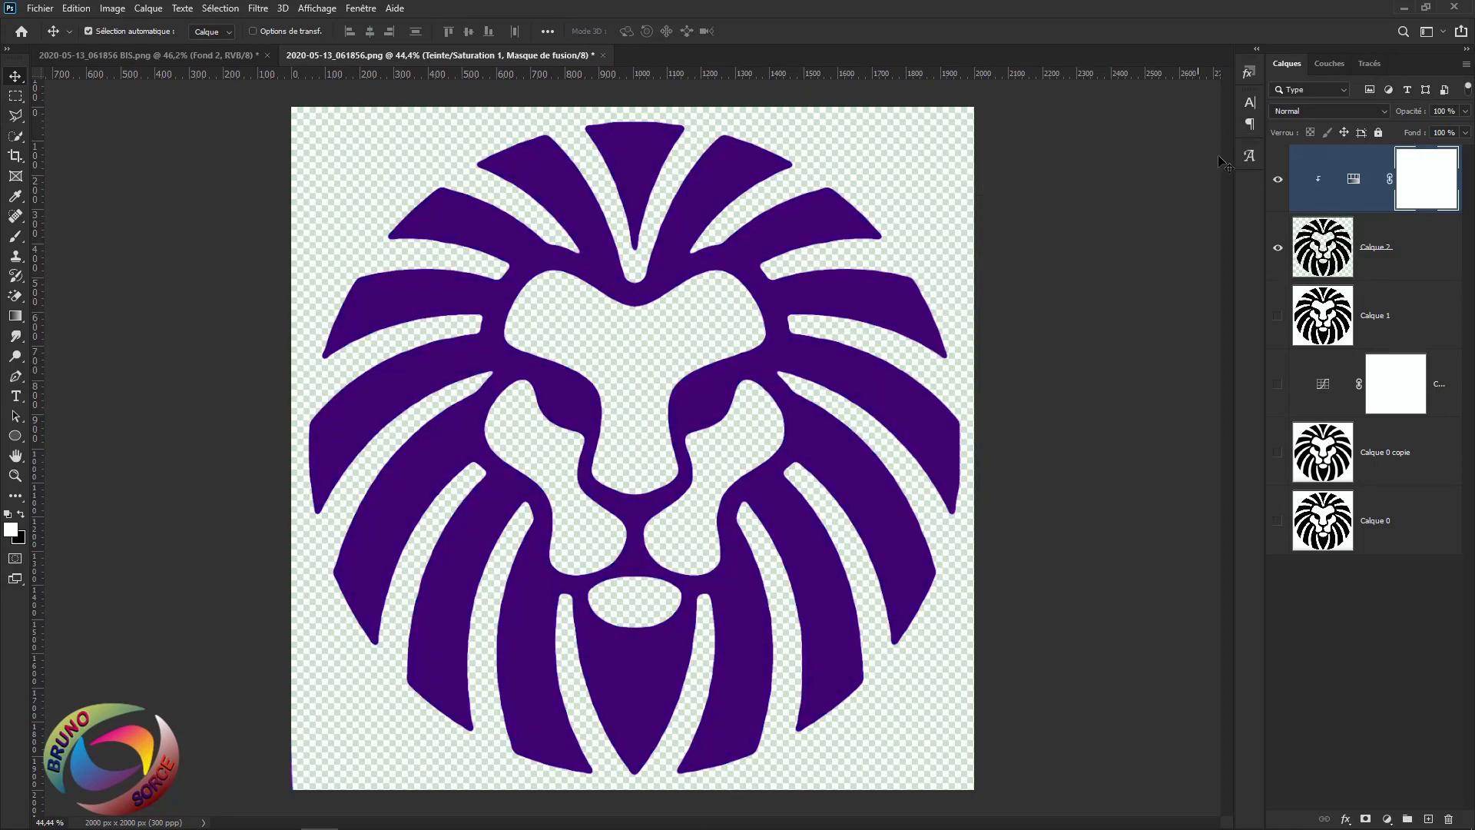